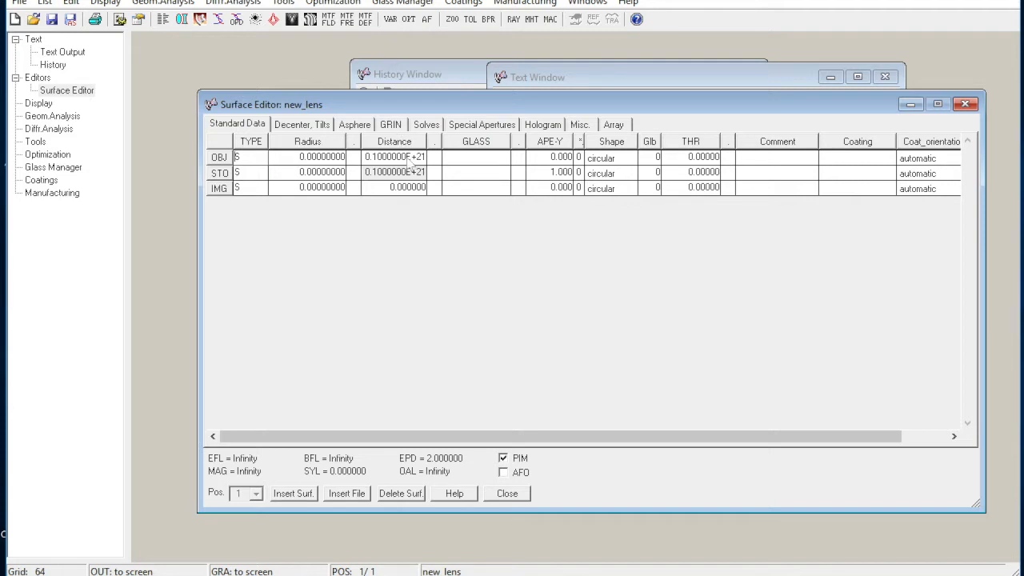
Open the optical design file System_A_ohne.otx from the Vorlage folder.
left_click(356, 575)
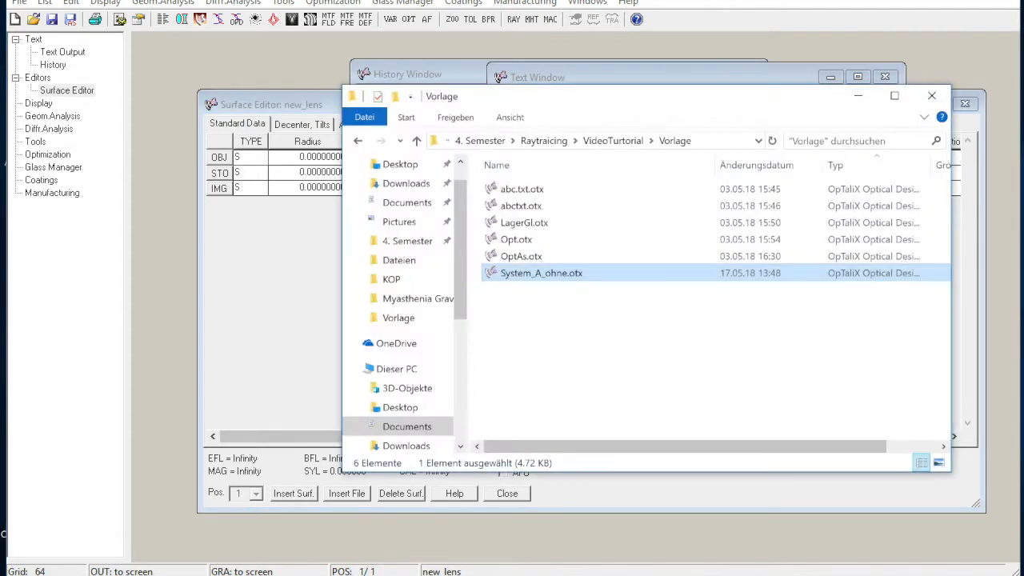
double_click(526, 275)
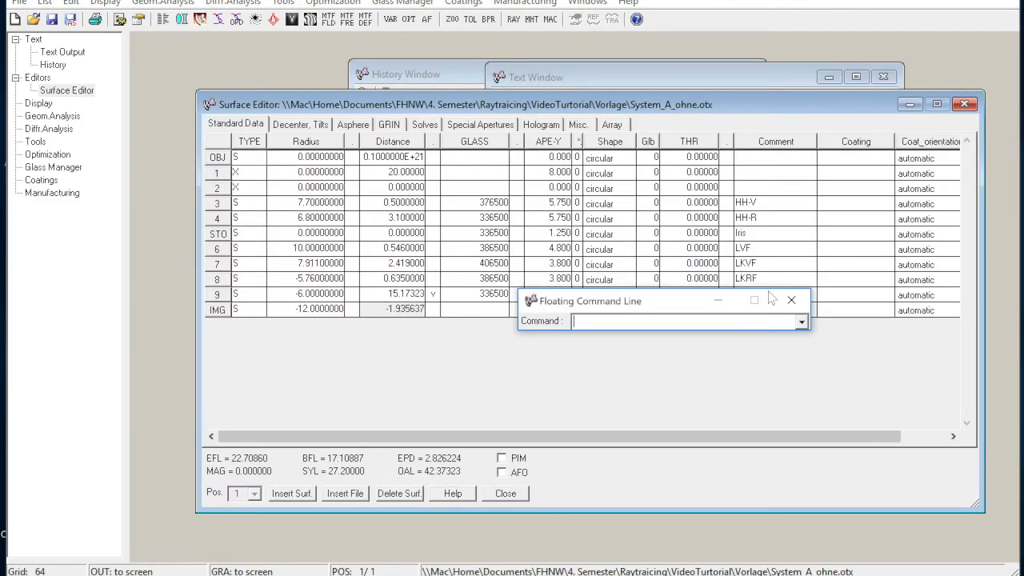
left_click(790, 302)
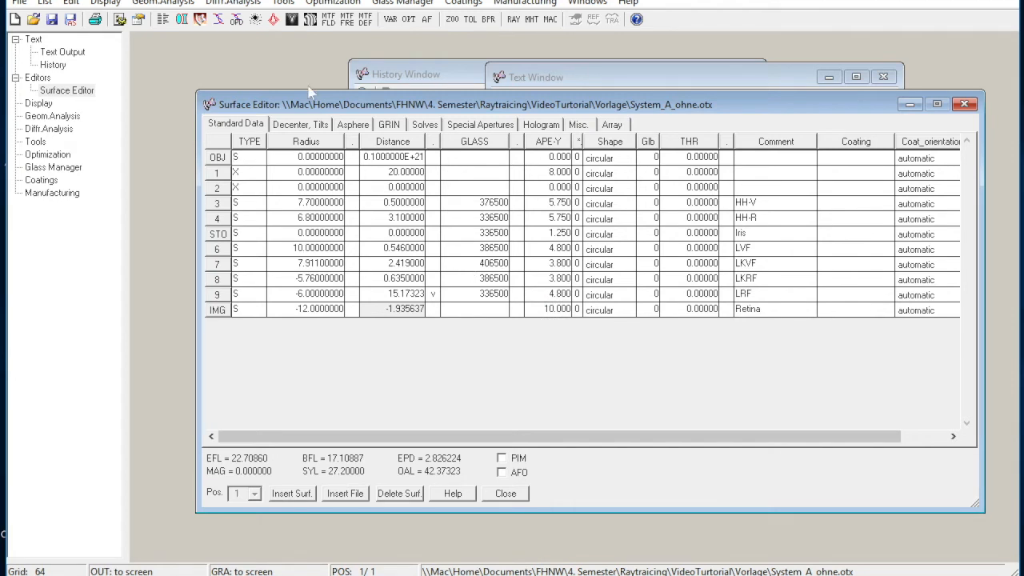
Draw the eye system in the Y/Z plane and zoom in on where the rays meet the retina.
left_click(183, 24)
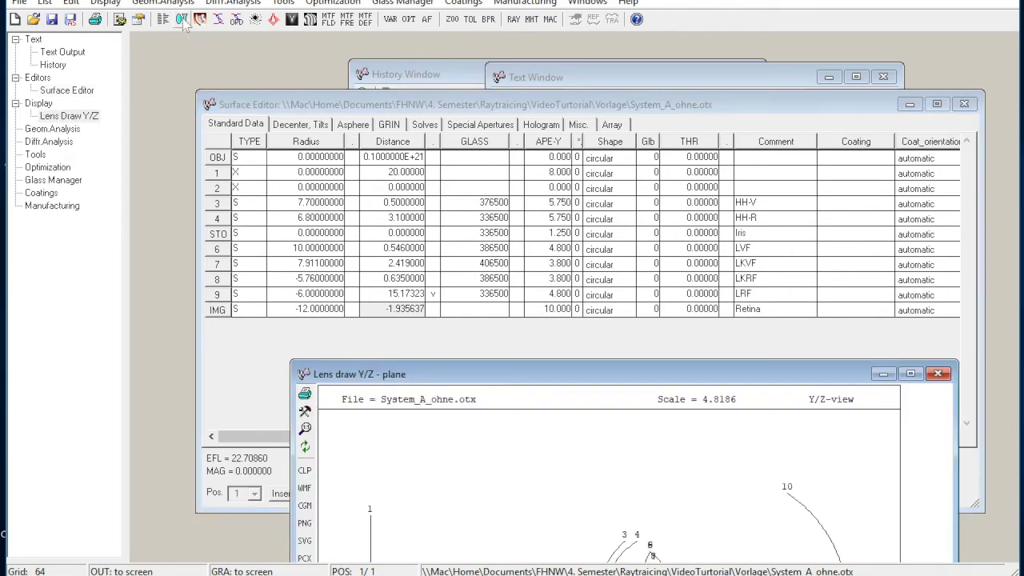
left_click(536, 374)
mouse_move(536, 373)
left_mouse_down()
mouse_move(451, 209)
mouse_move(439, 41)
left_mouse_up()
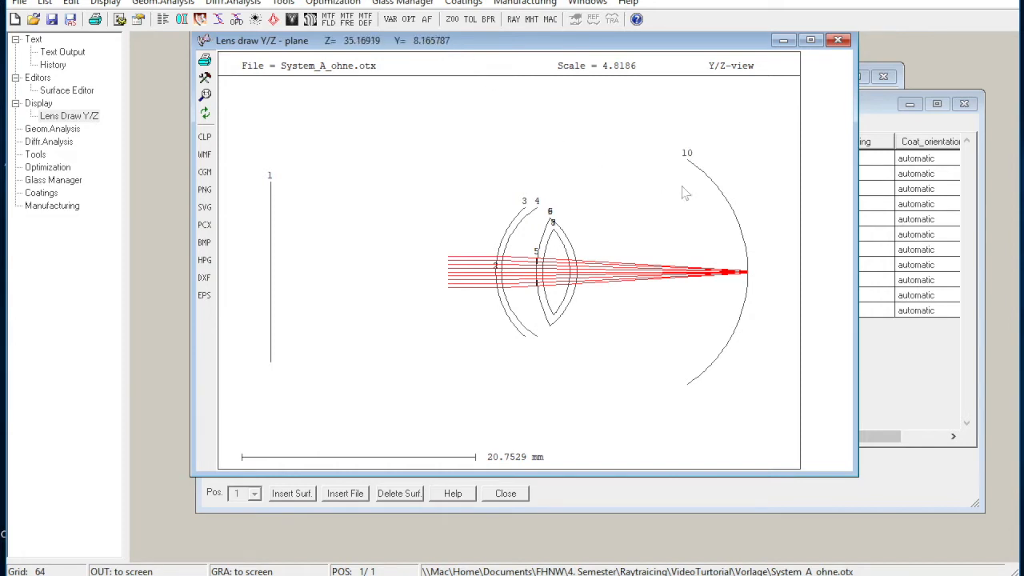
left_click_drag(714, 227, 774, 323)
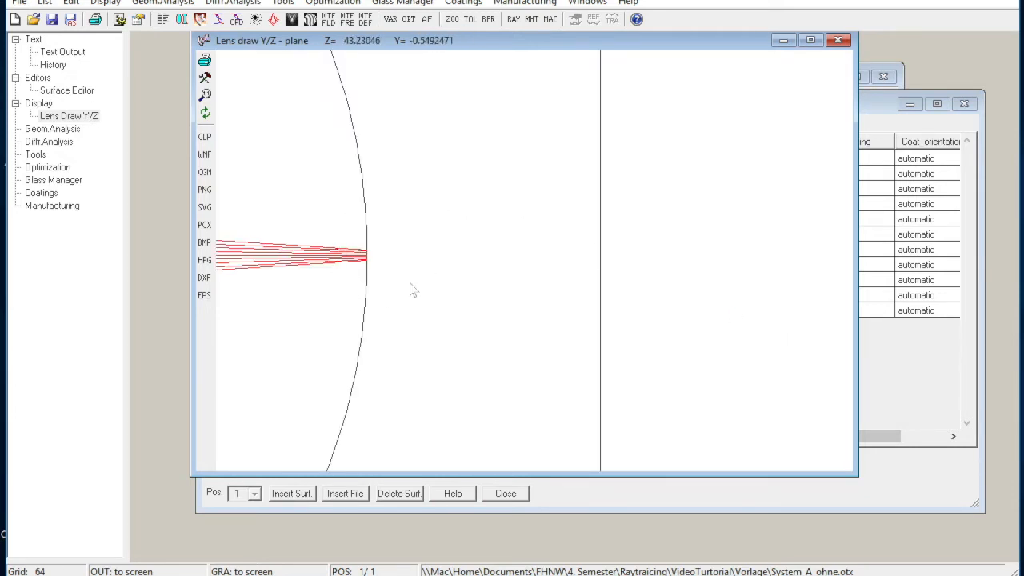
View the spot diagram of the uncorrected eye, close it and restore the full lens drawing.
left_click(255, 19)
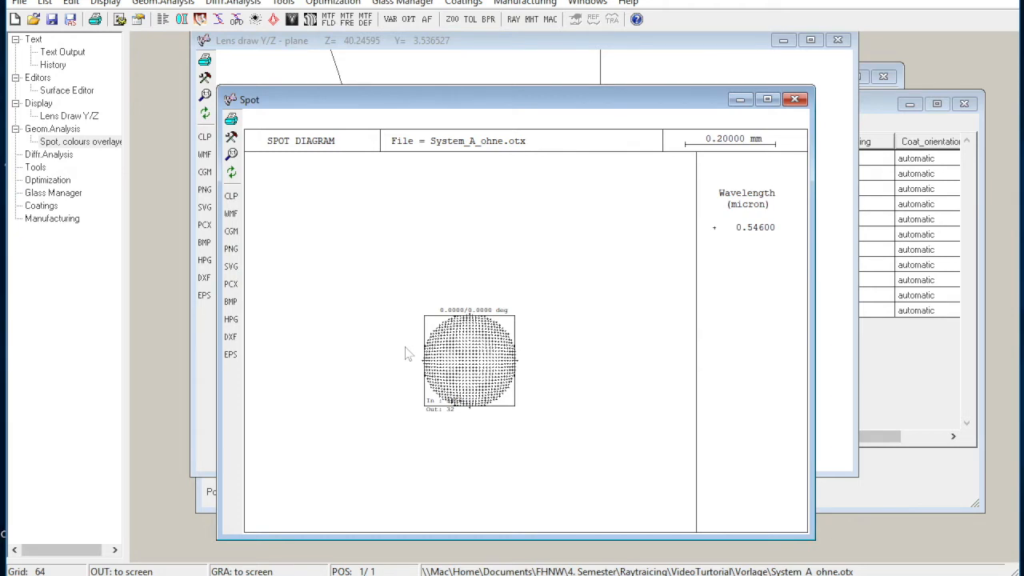
left_click(794, 100)
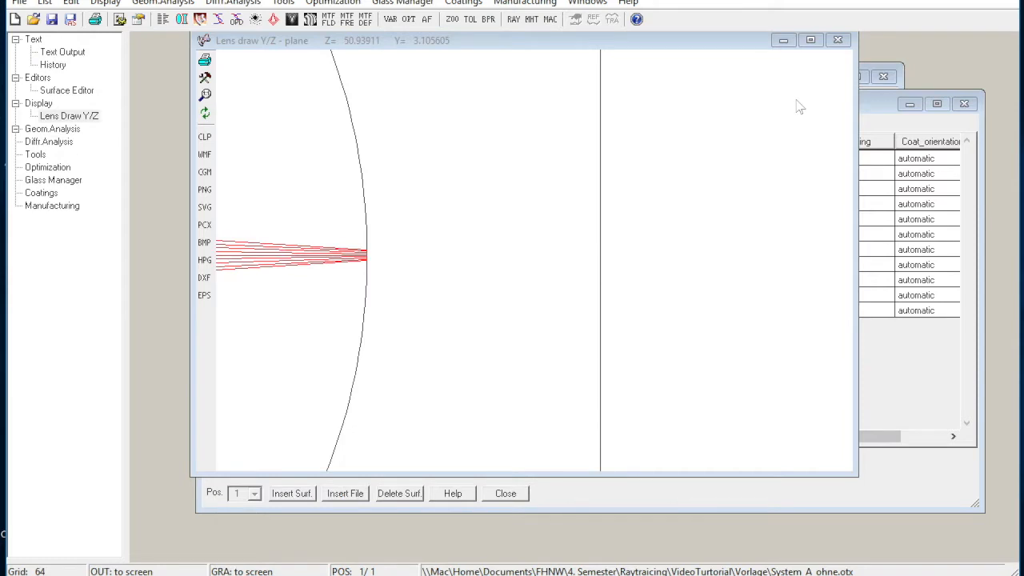
left_click(205, 112)
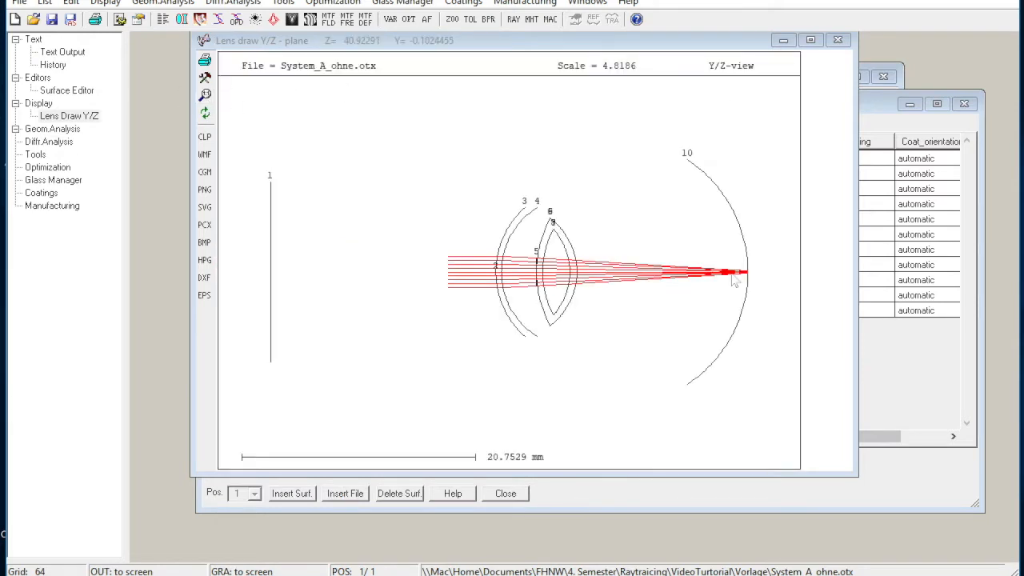
Insert two new surfaces at surface 2, directly after surface 1, in the Surface Editor.
left_click(873, 357)
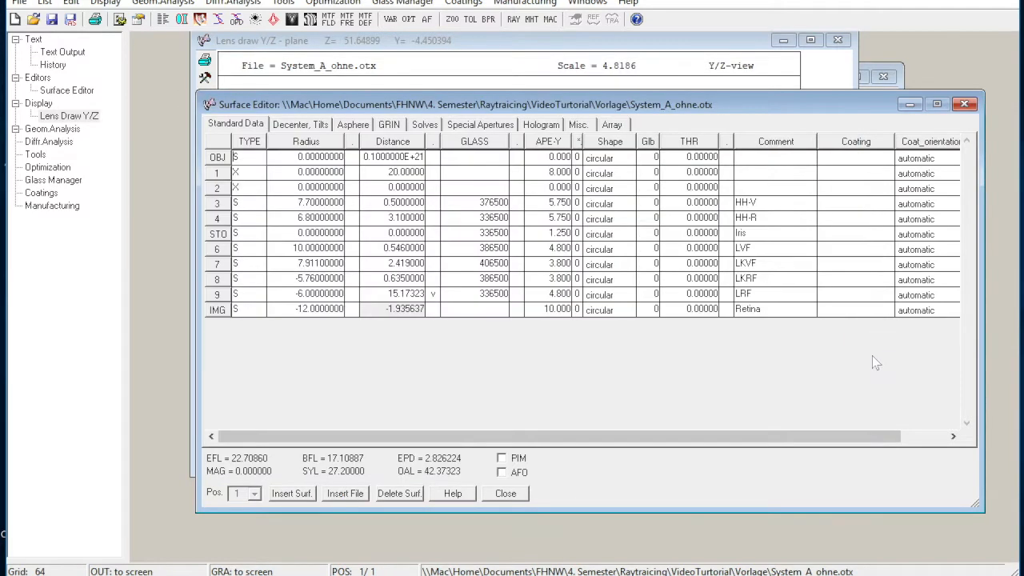
left_click(216, 192)
left_click(292, 494)
left_click(292, 493)
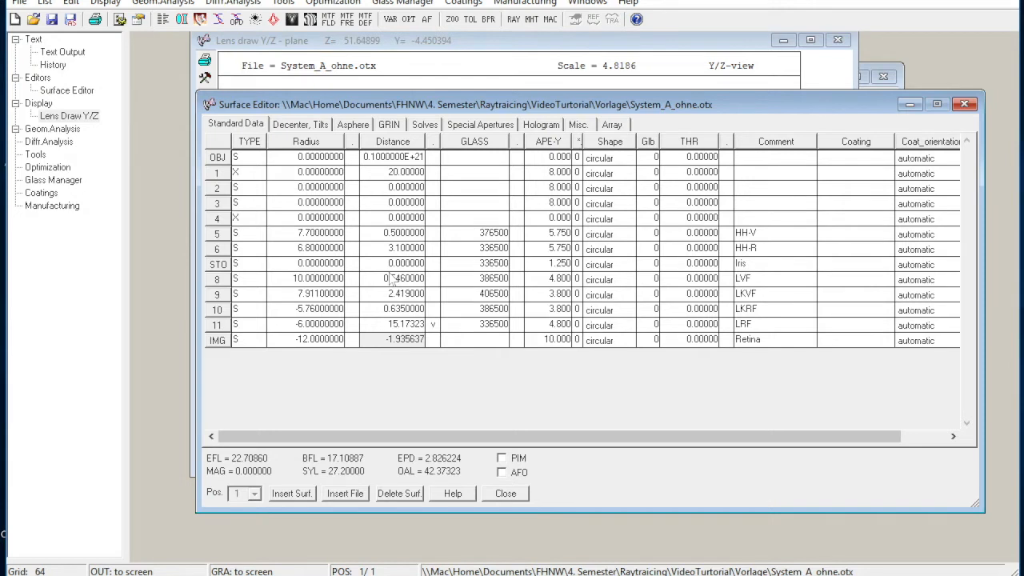
Set the radius of surface 2 to 52 and the radius of surface 3 to 90.
type("52")
key("Return")
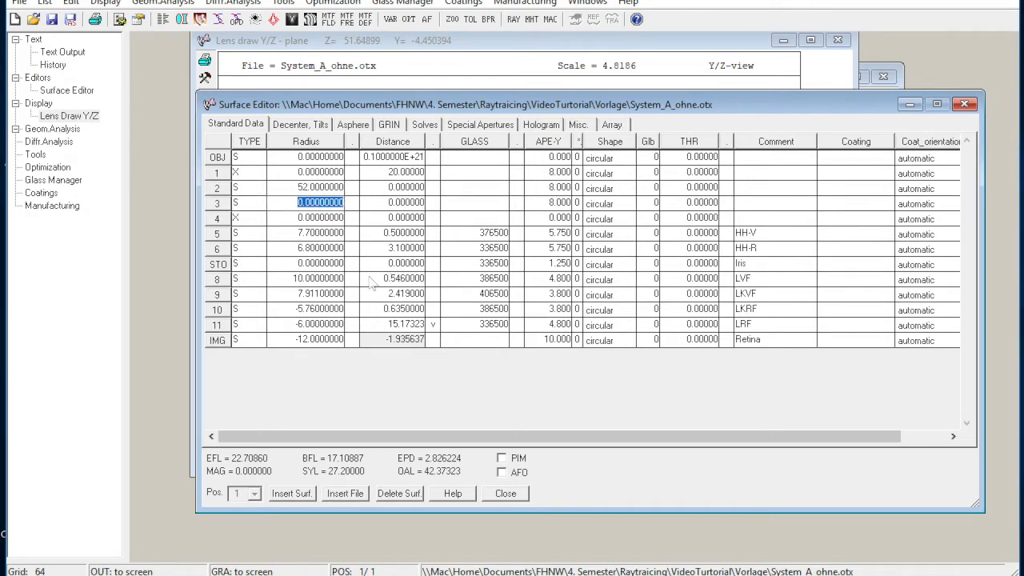
type("90")
Set the distance of surface 2 to 5 and the distance of surface 3 to 12.
left_click(392, 186)
left_click_drag(388, 186, 395, 187)
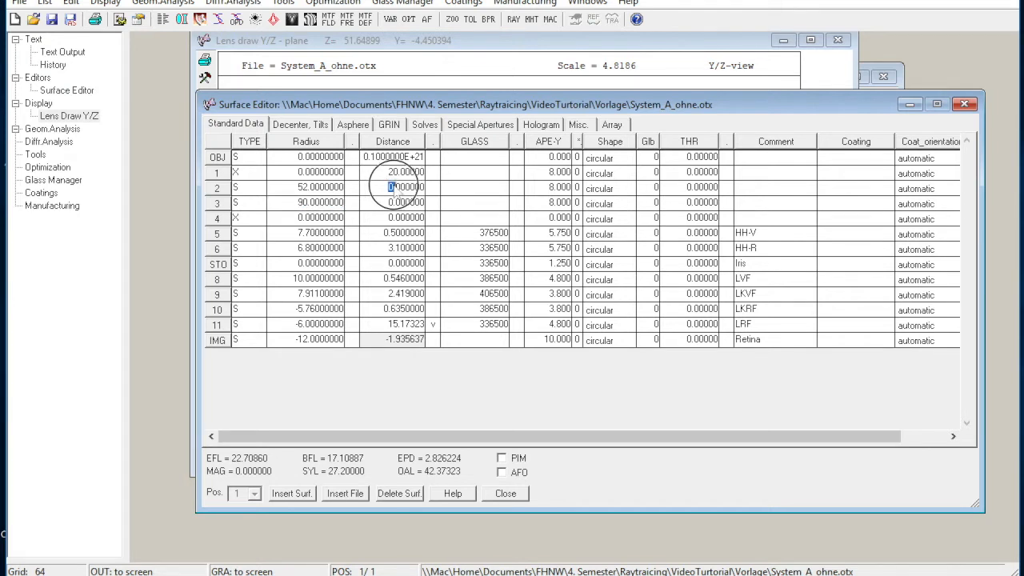
type("5")
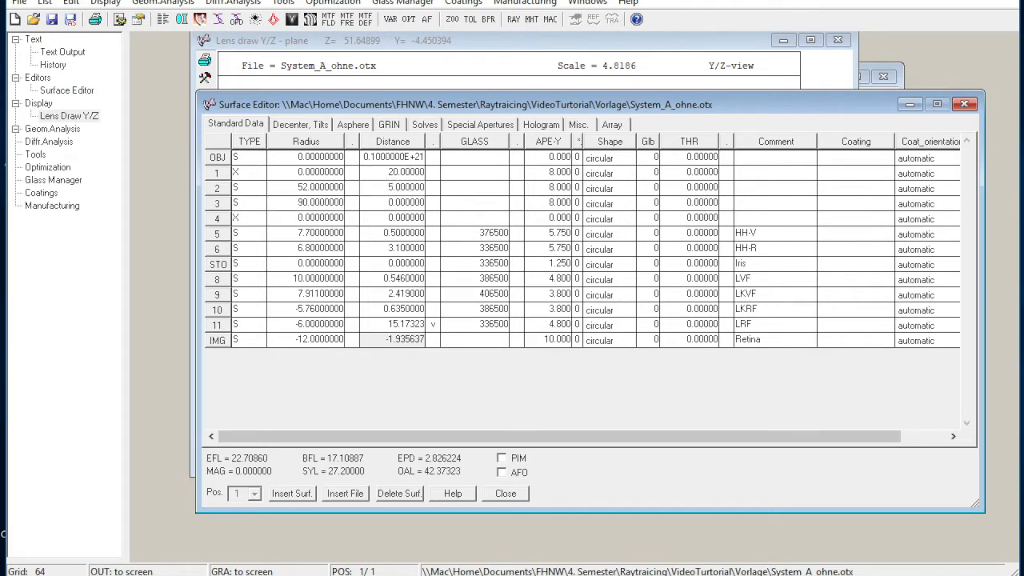
left_click(390, 201)
left_click_drag(389, 202, 395, 203)
type("12")
Assign glass code 600420 to surface 2.
left_click(452, 189)
type("60")
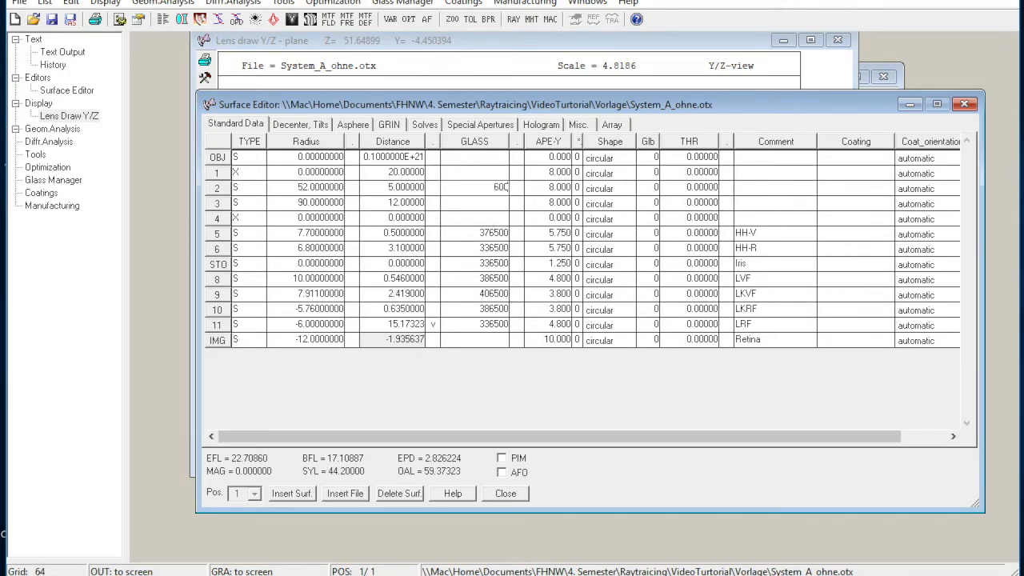
type("0420")
key("Return")
Set the APE-Y aperture of surfaces 2 and 3 to 30.
left_click_drag(548, 185, 553, 187)
type("30")
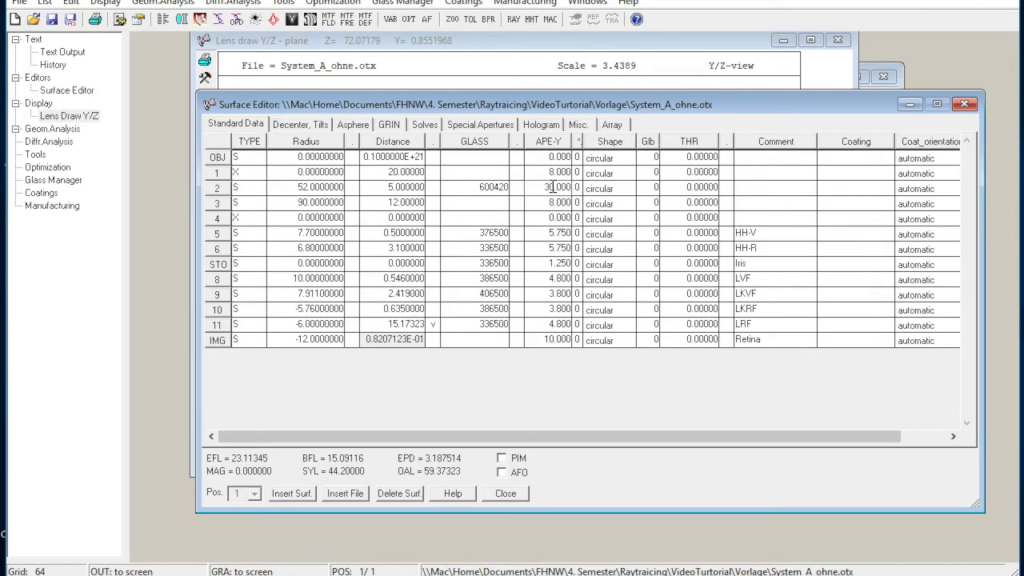
left_click_drag(553, 202, 542, 202)
type("30")
key("Return")
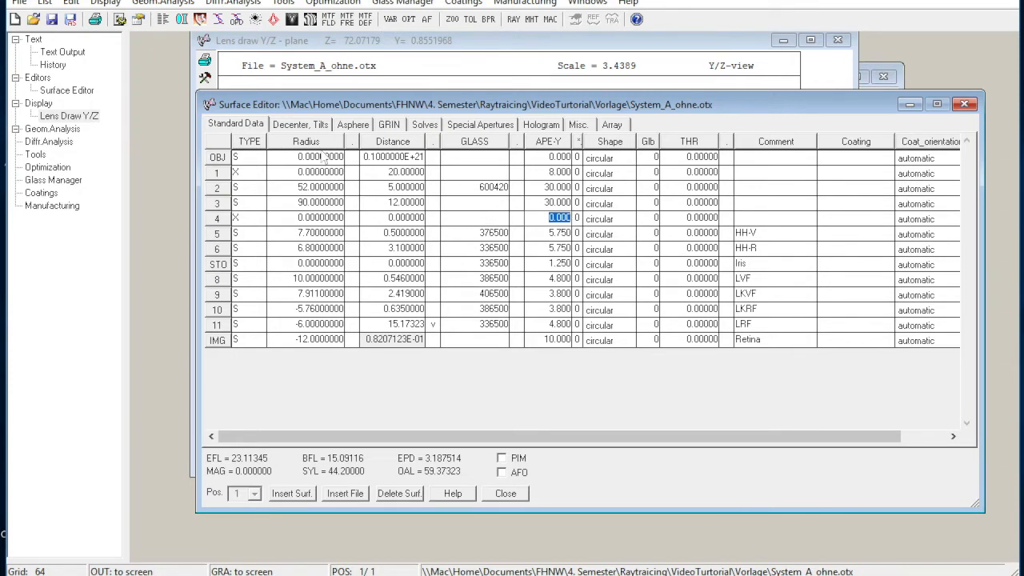
Redraw the system with the spectacle lens in Y/Z, examine the ray focus at the retina and show the spot diagram.
left_click(180, 20)
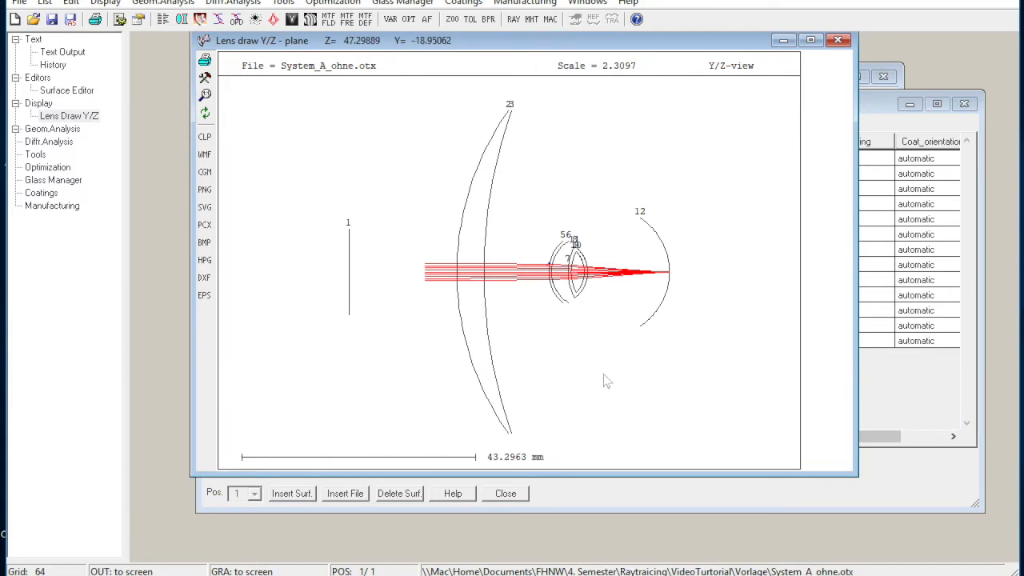
mouse_move(642, 253)
left_mouse_down()
mouse_move(695, 322)
mouse_move(691, 291)
left_mouse_up()
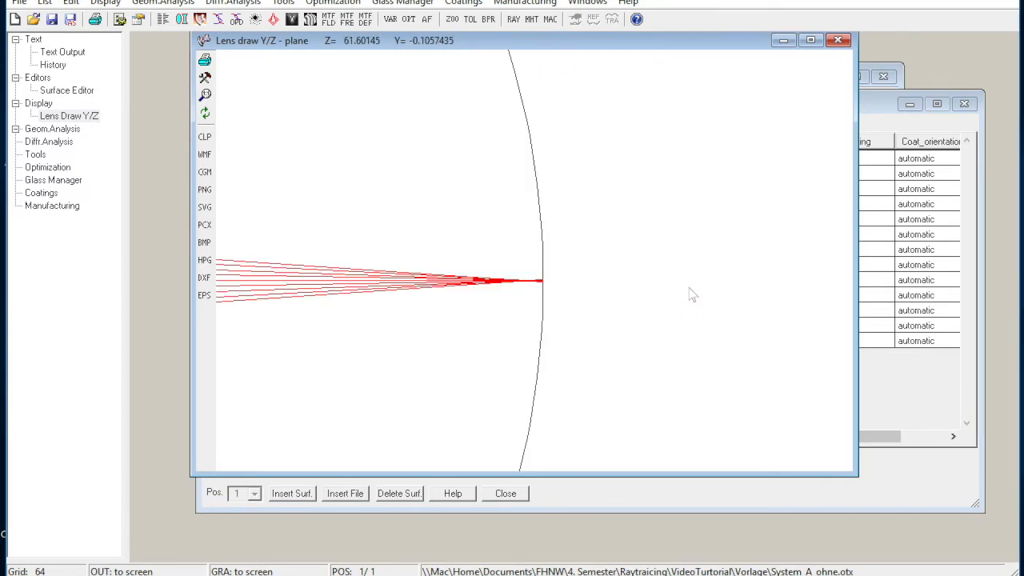
left_click(255, 19)
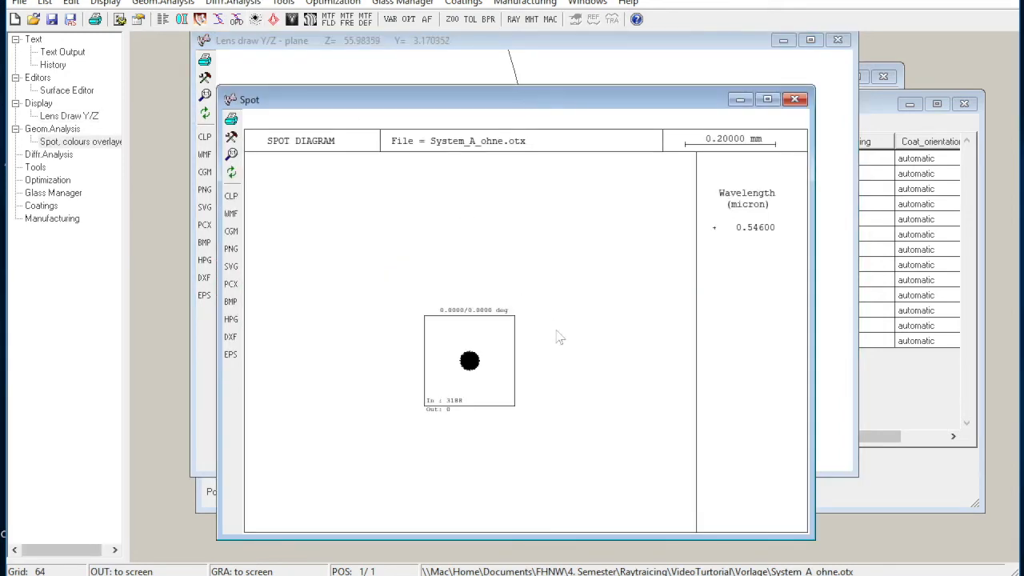
Set the spot diagram scale to 0.05 mm, then close the diagram and restore the full lens drawing.
left_click(235, 138)
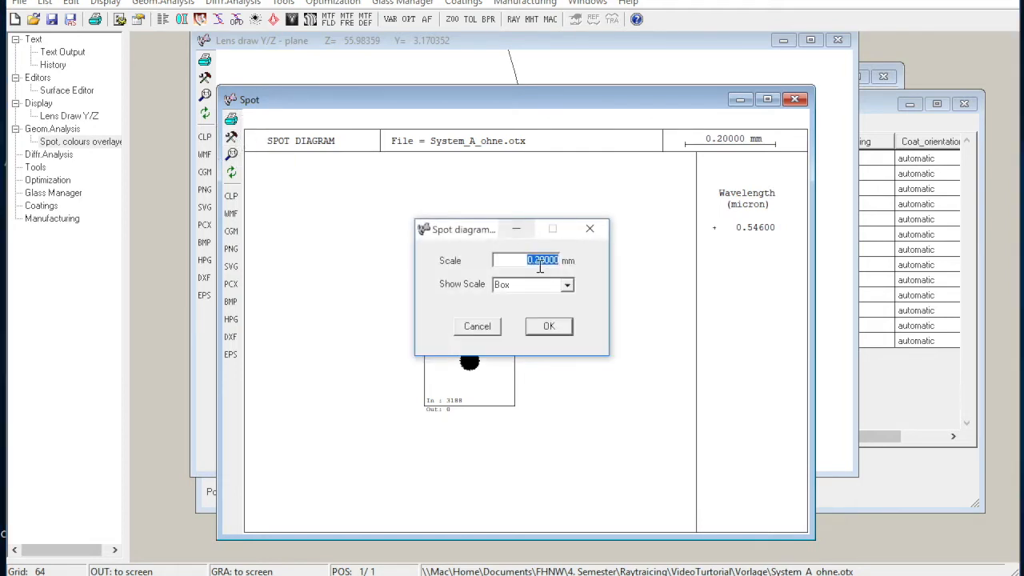
type("0.05")
key("Return")
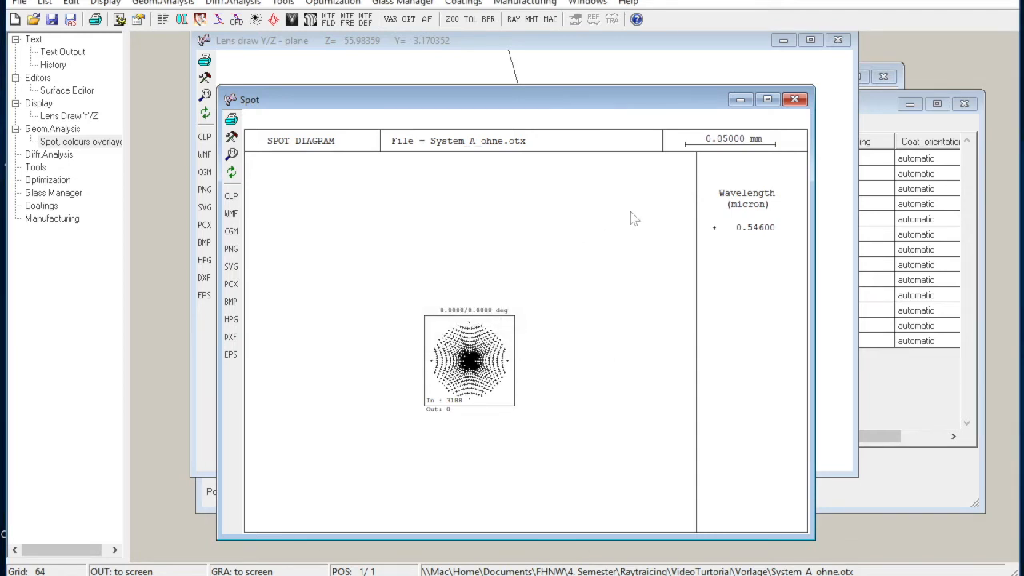
left_click(797, 99)
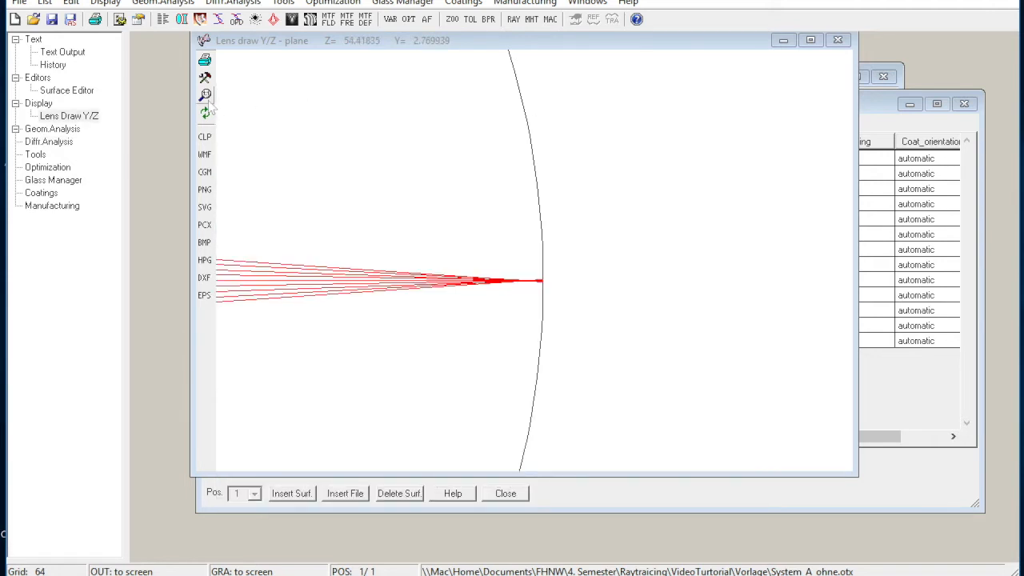
left_click(207, 101)
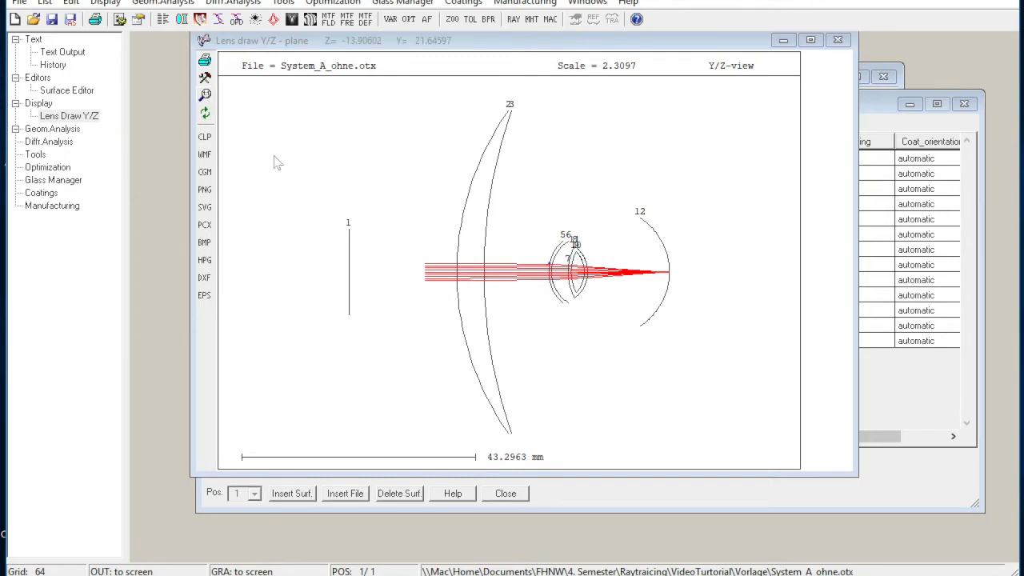
Make the curvature (CUY) of surface 2 an optimization variable.
left_click(903, 390)
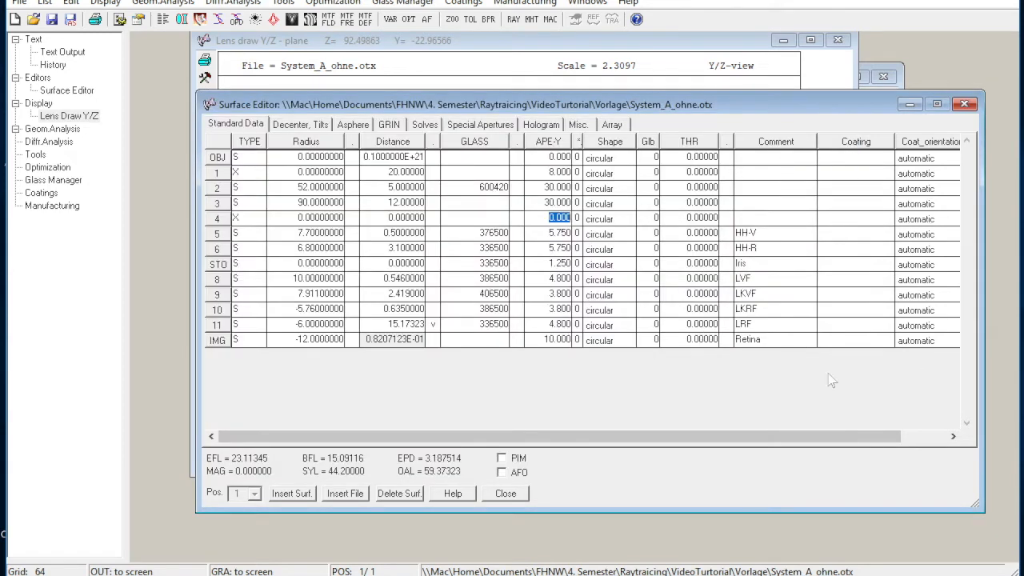
left_click(284, 191)
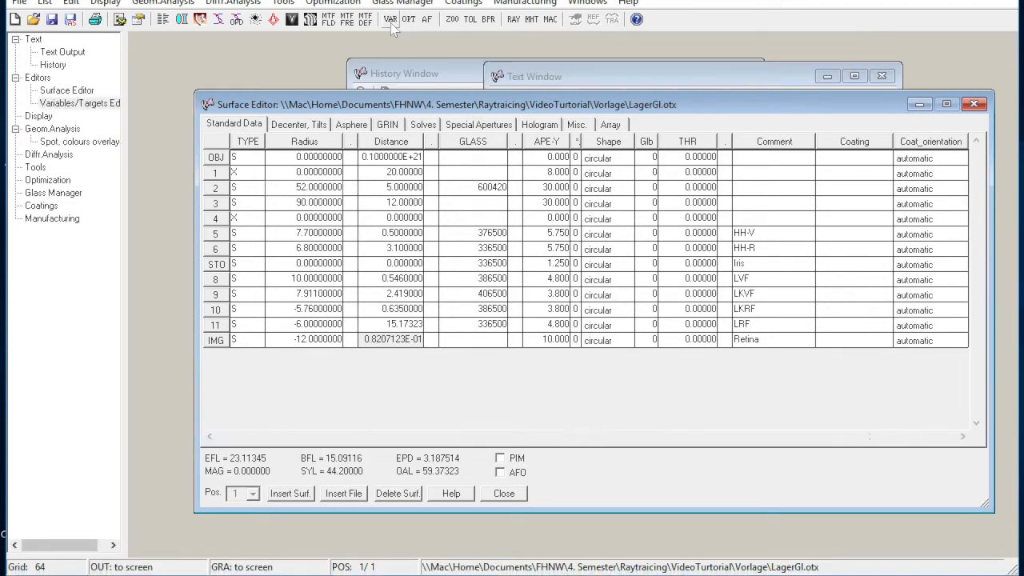
left_click(391, 22)
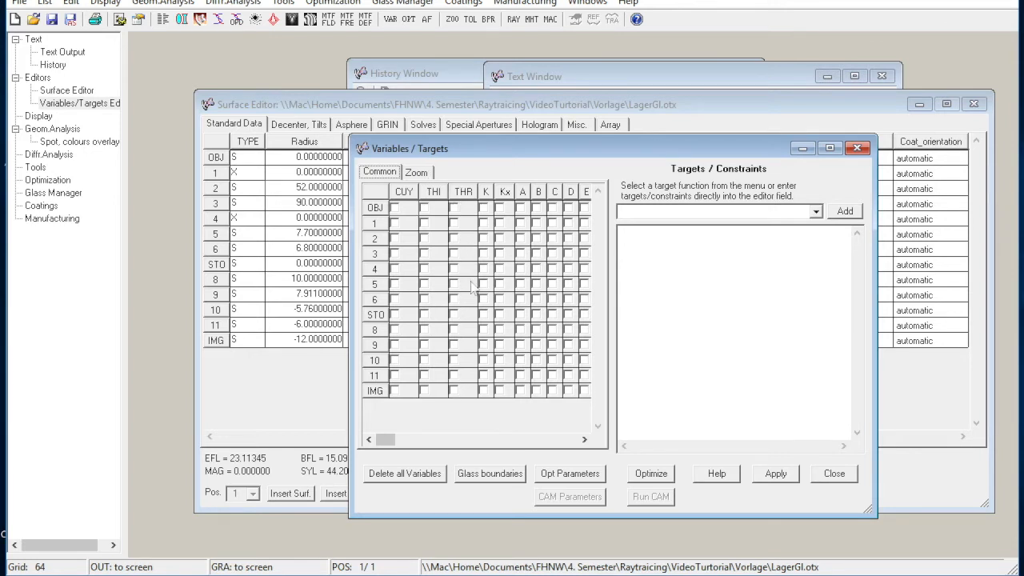
left_click(395, 243)
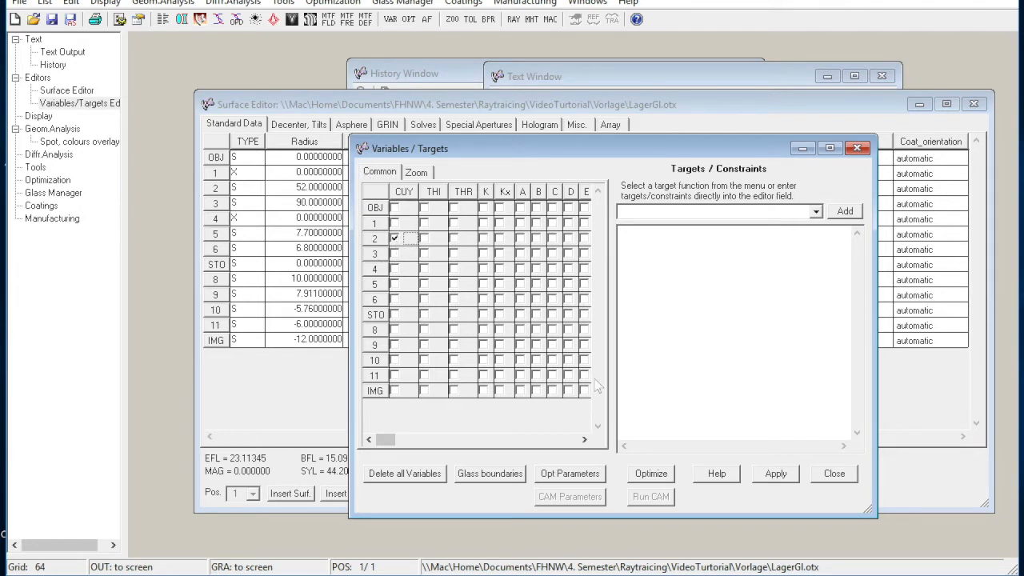
Add spd as the optimization target, run the optimization and return to the Surface Editor.
left_click(660, 316)
type("spd")
left_click(775, 476)
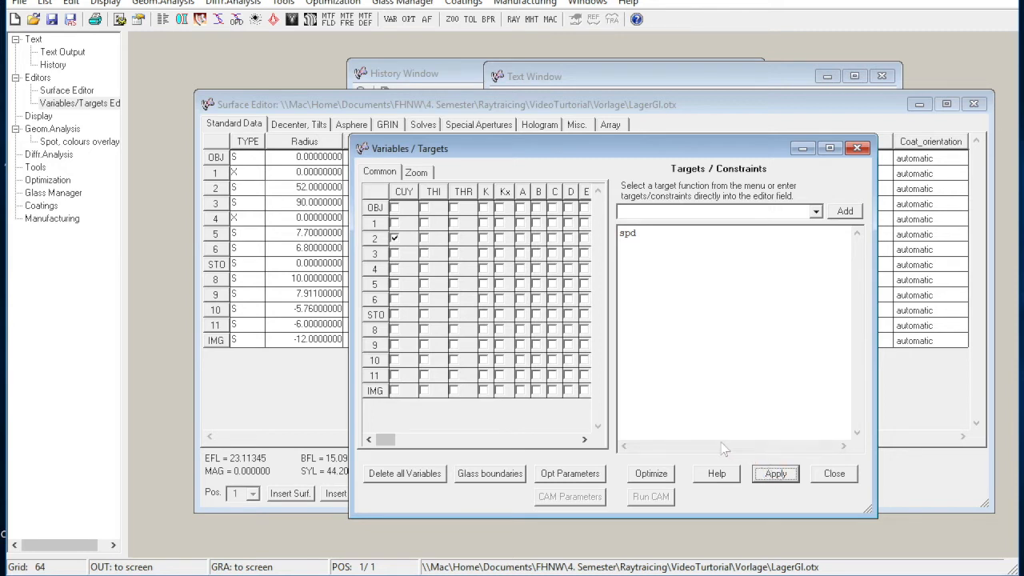
left_click(653, 474)
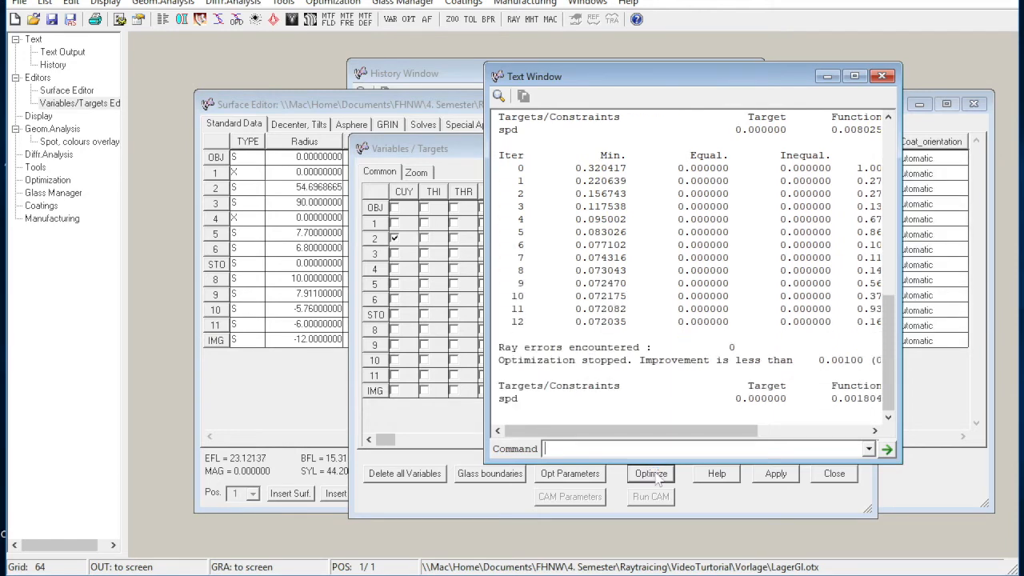
left_click(818, 512)
left_click(855, 480)
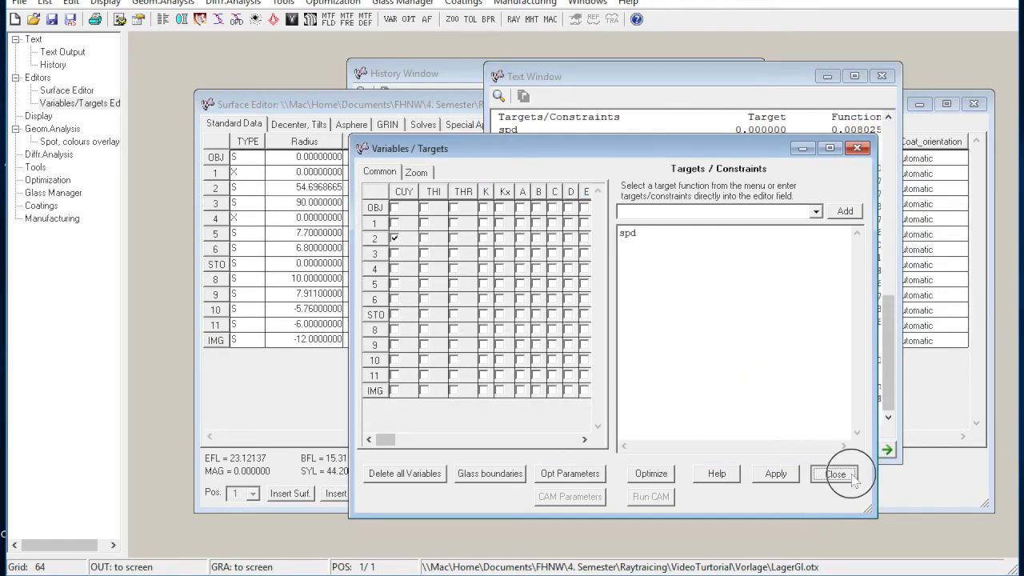
left_click(589, 486)
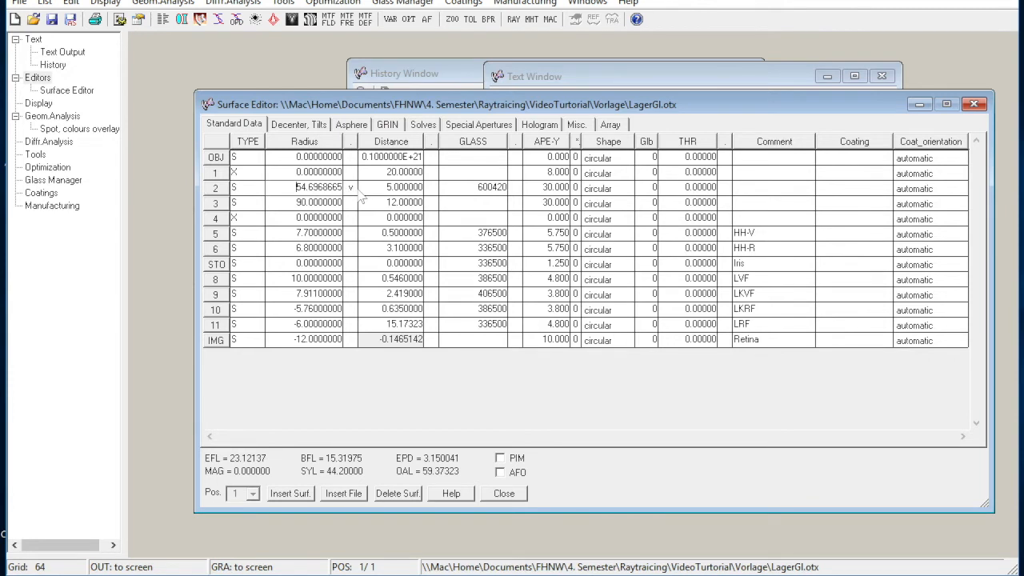
Draw the optimized system in Y/Z, examine the ray focus at the retina and show its spot diagram.
left_click(181, 22)
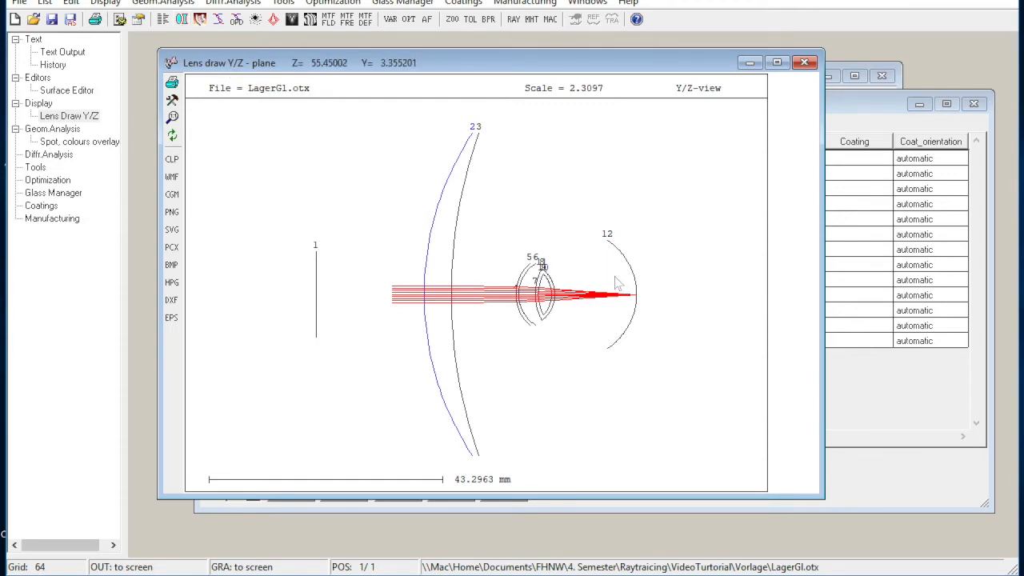
left_click(637, 297)
left_click_drag(638, 298, 661, 326)
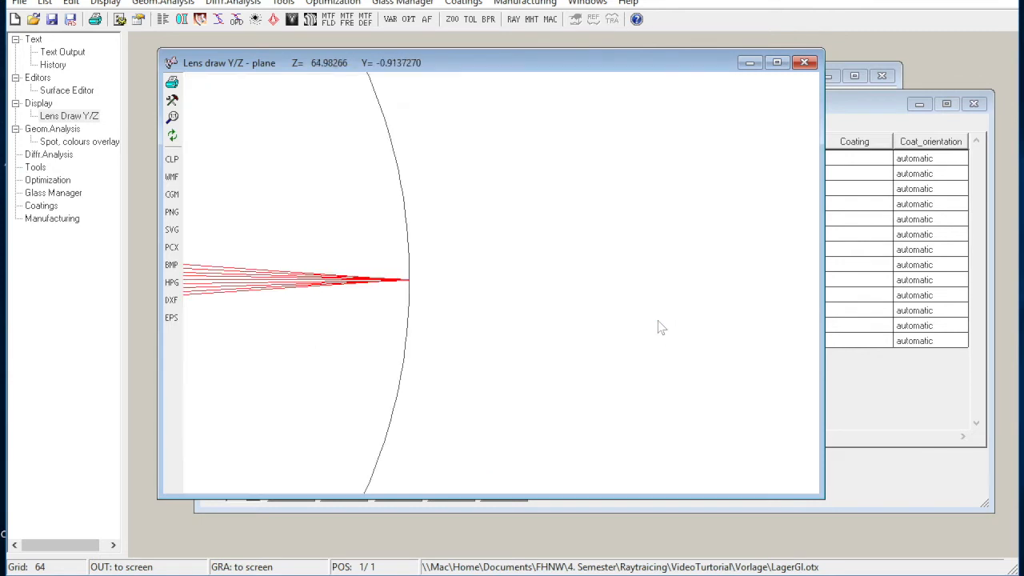
left_click(256, 20)
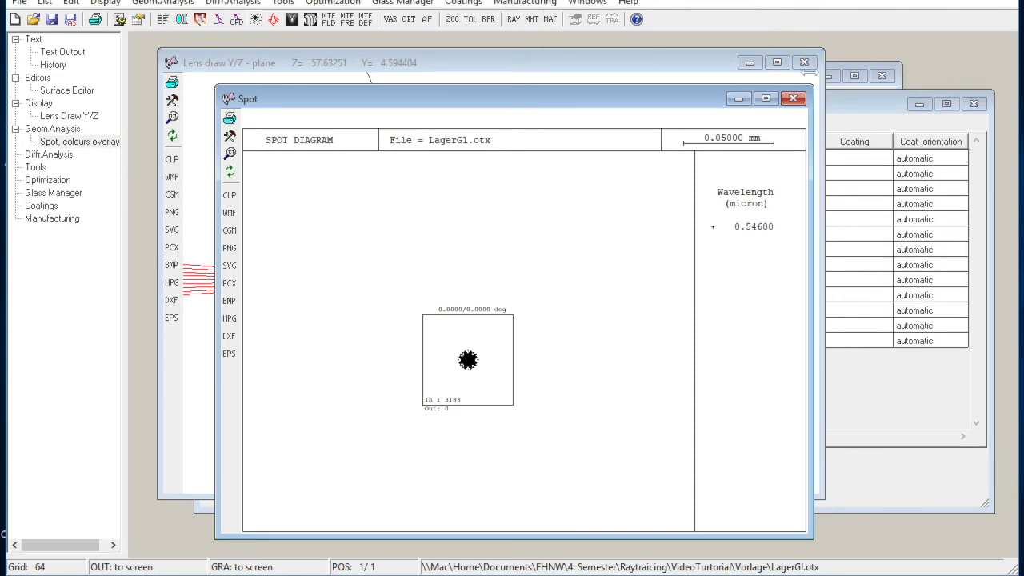
Close the spot diagram, then open the system file Opt.otx from the Vorlage folder and dismiss the floating command line.
left_click(793, 98)
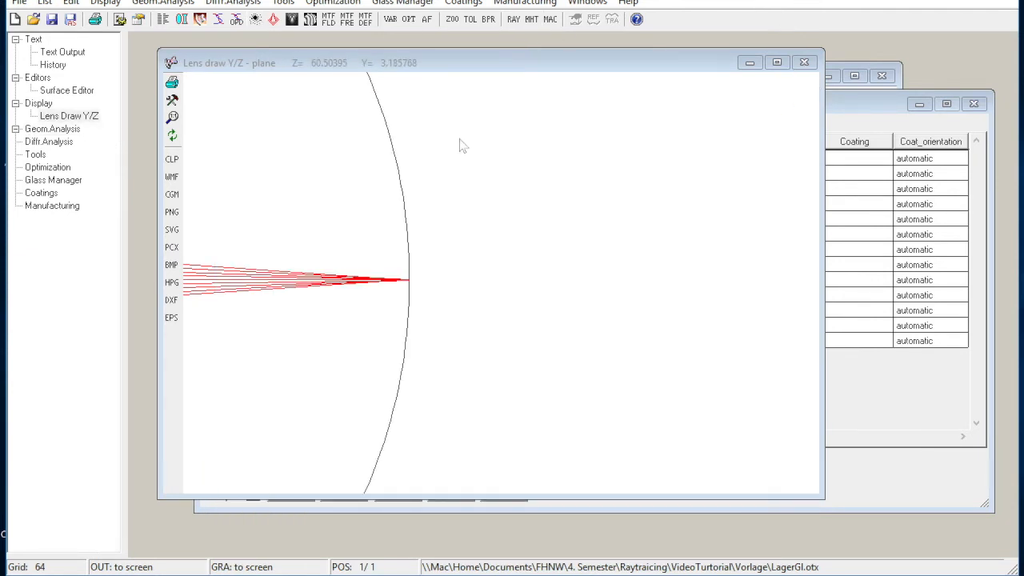
left_click(172, 117)
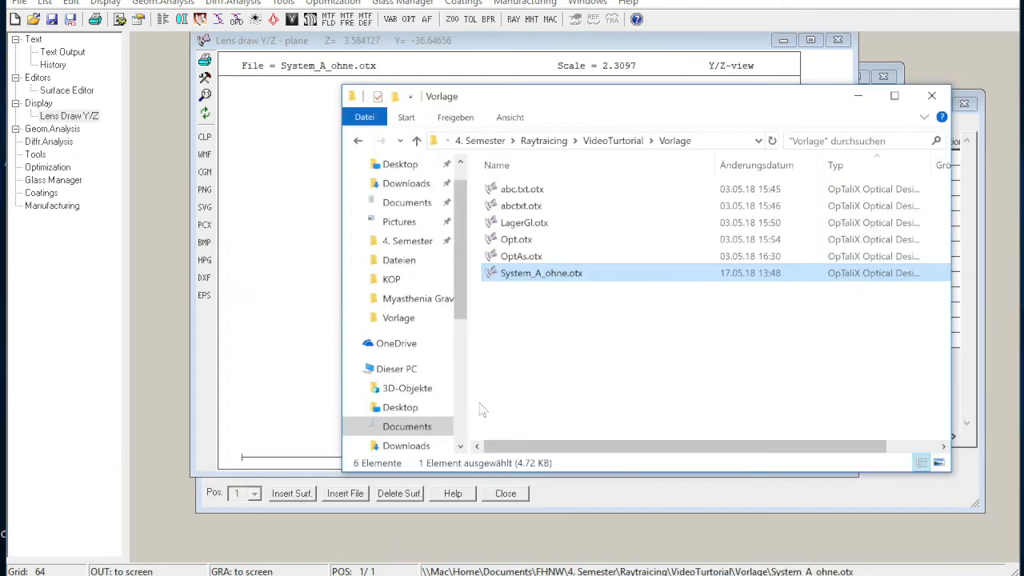
left_click(518, 244)
double_click(519, 243)
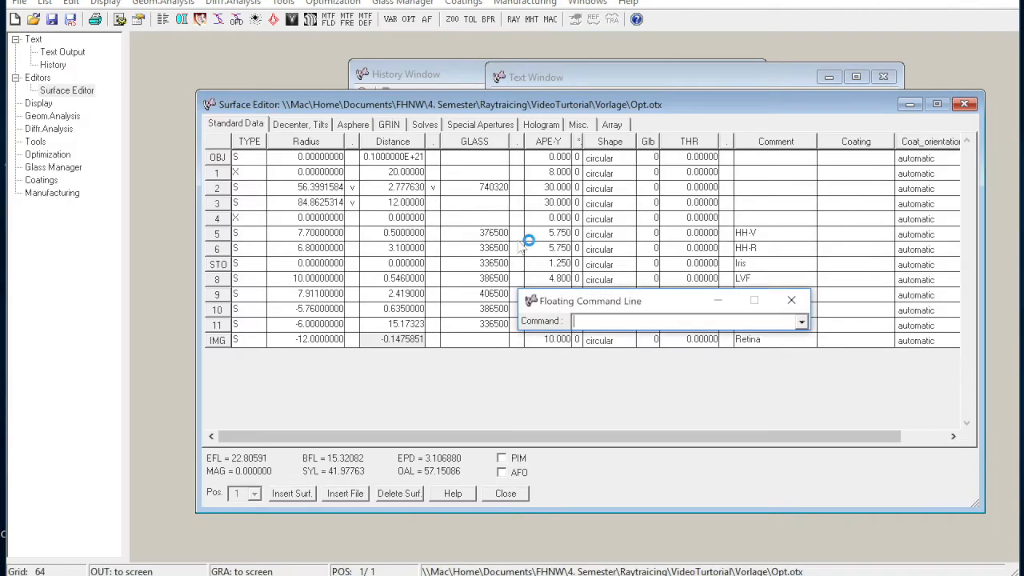
left_click(791, 300)
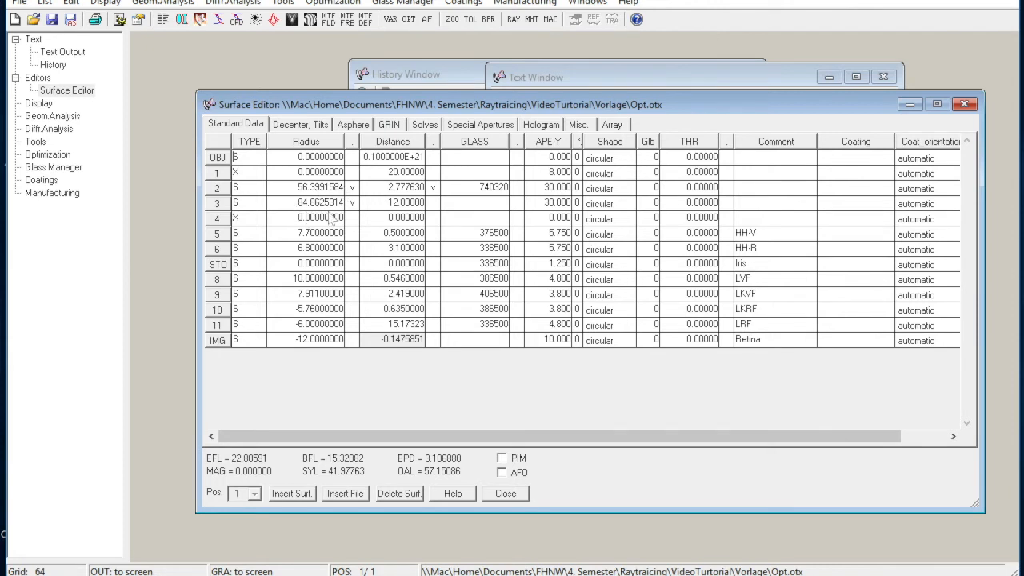
Draw the opened system in the Y/Z plane and reposition the drawing so that the whole system can be seen.
left_click(352, 203)
left_click(181, 22)
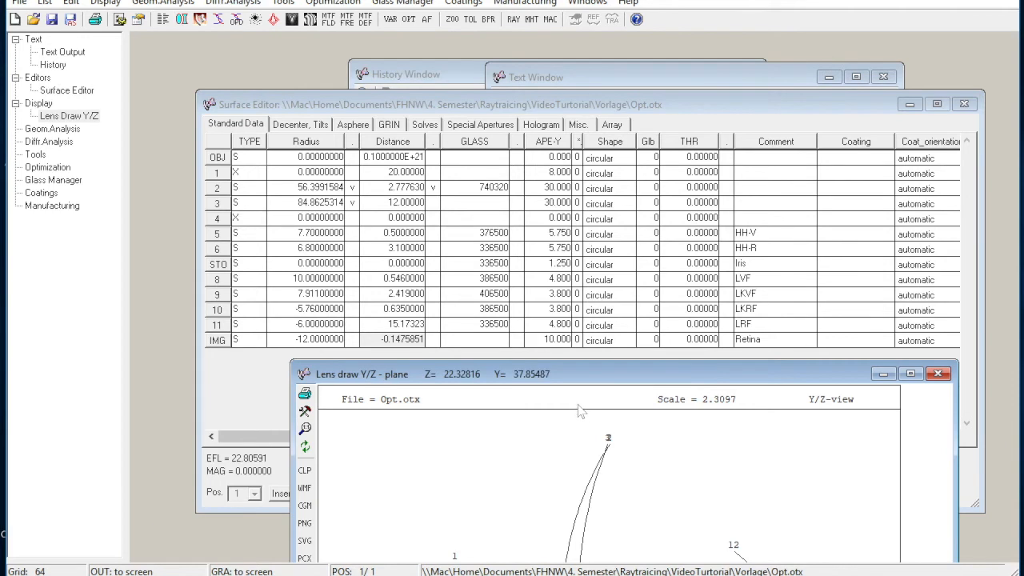
mouse_move(583, 383)
left_mouse_down()
mouse_move(512, 163)
mouse_move(507, 24)
mouse_move(502, 64)
left_mouse_up()
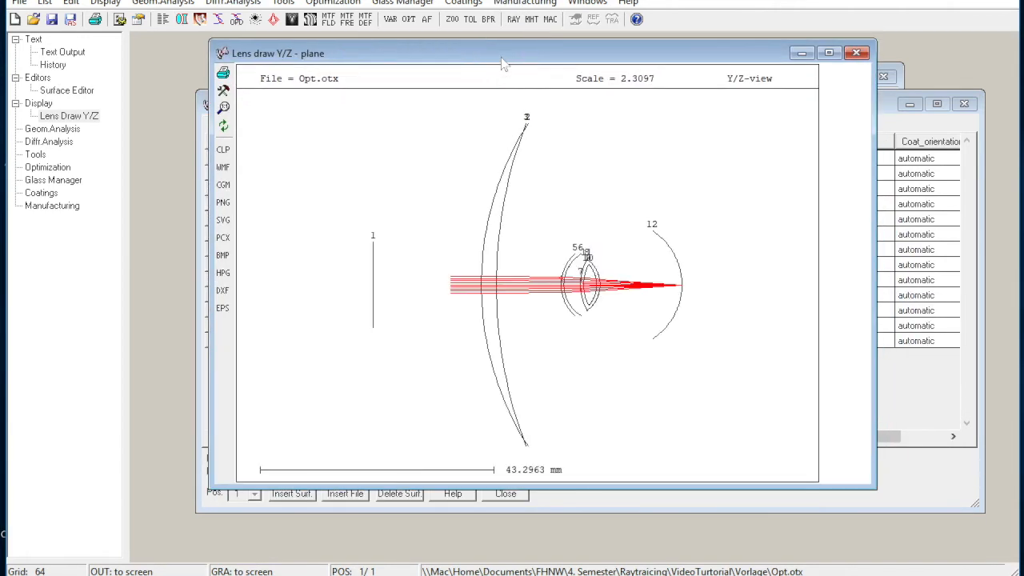
Show the spot diagram of the system at a scale of 0.05 mm, then close it.
left_click(256, 20)
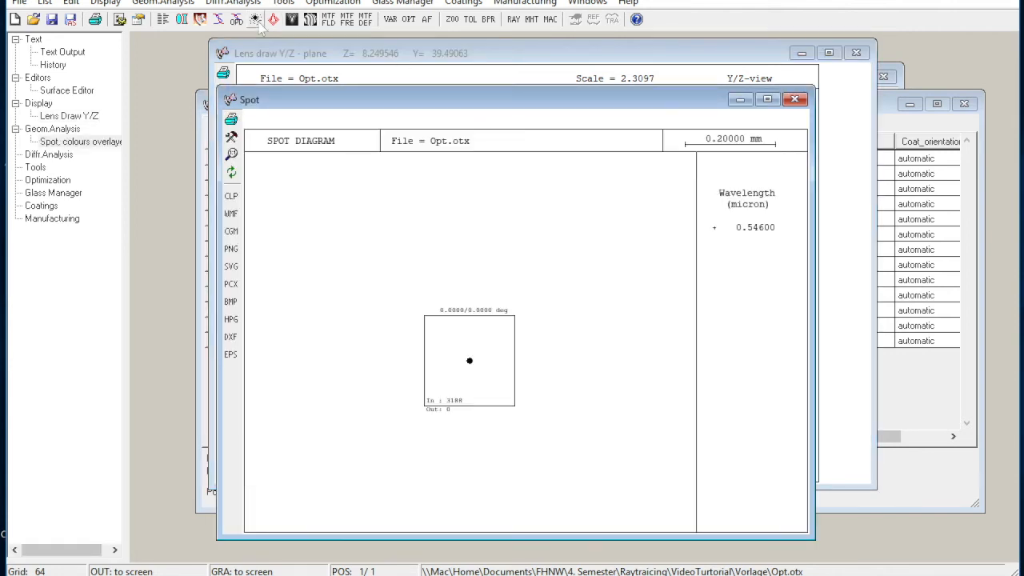
left_click(231, 137)
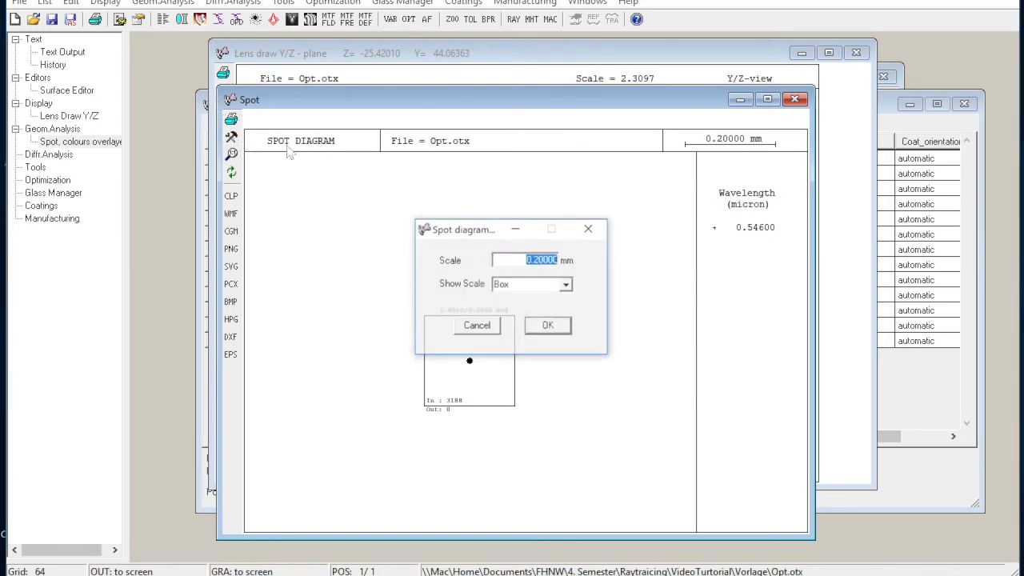
type("0.05")
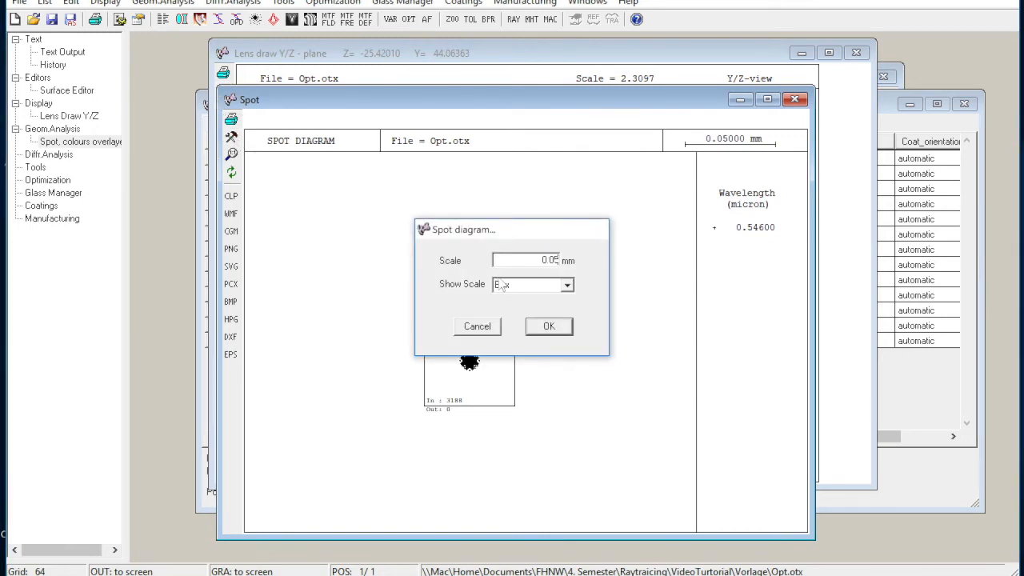
key("Return")
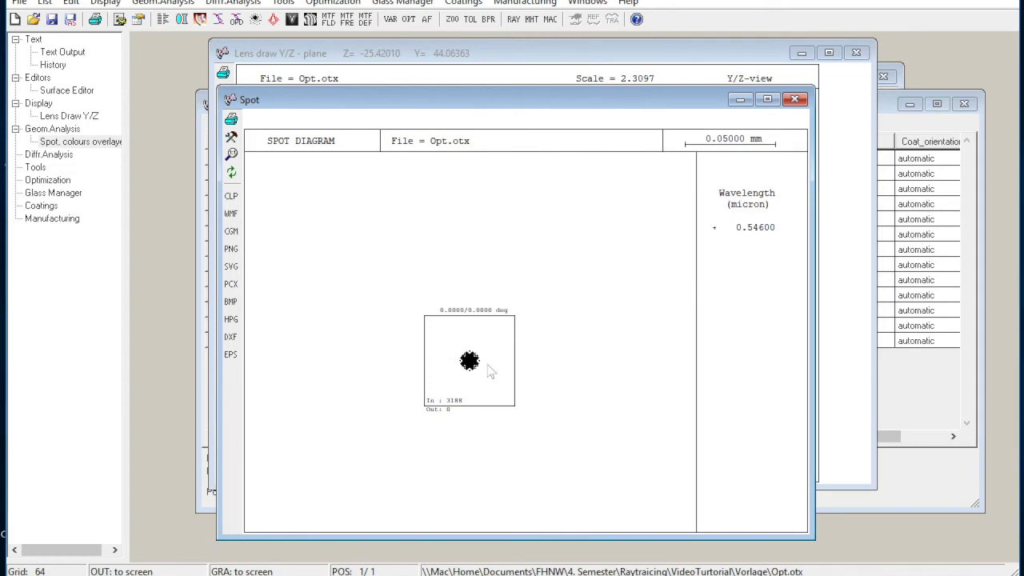
left_click(795, 99)
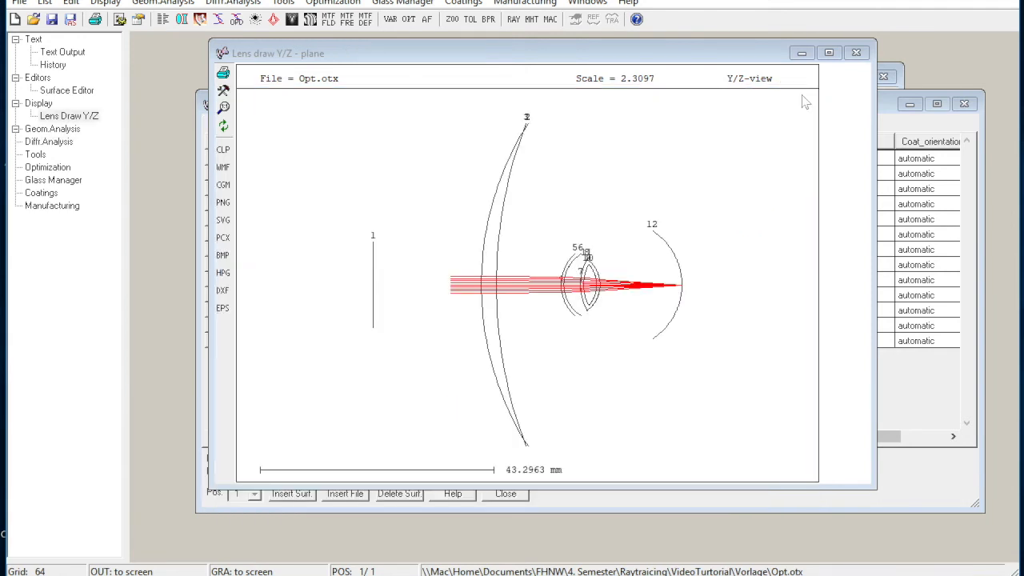
Change the type of surfaces 2 and 3 to A (aspheric) in the Surface Editor.
left_click(919, 382)
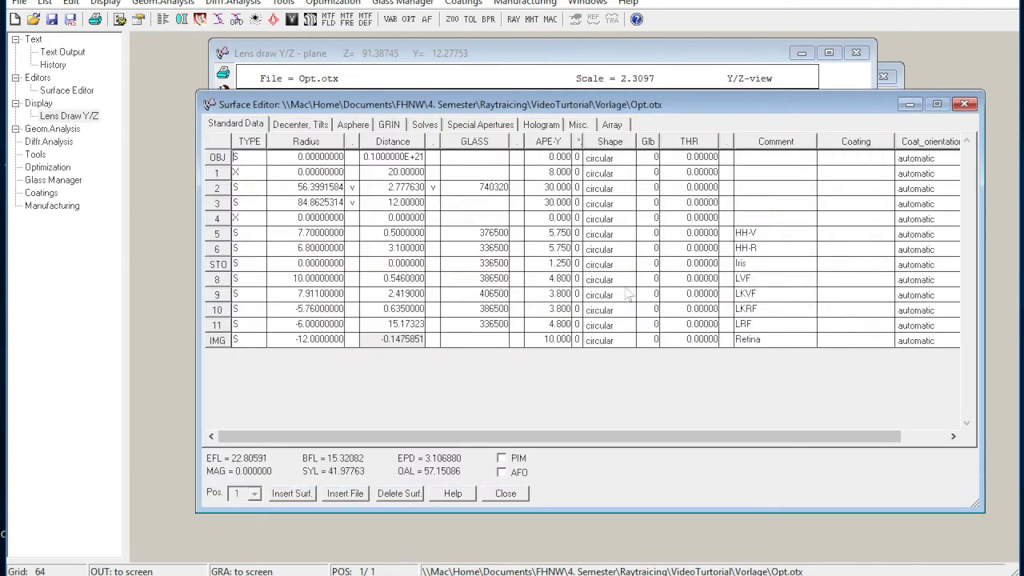
left_click(248, 185)
type("A")
left_click(256, 204)
type("A")
left_click(251, 219)
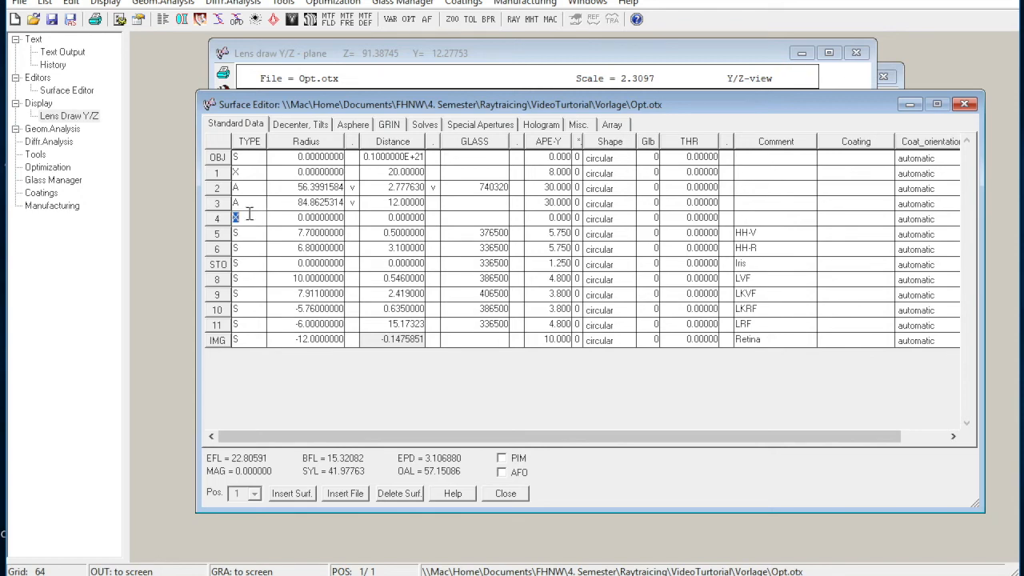
Set the conic constant K to -3 for surface 2 and 2 for surface 3 in the asphere data.
left_click(353, 126)
left_click(369, 190)
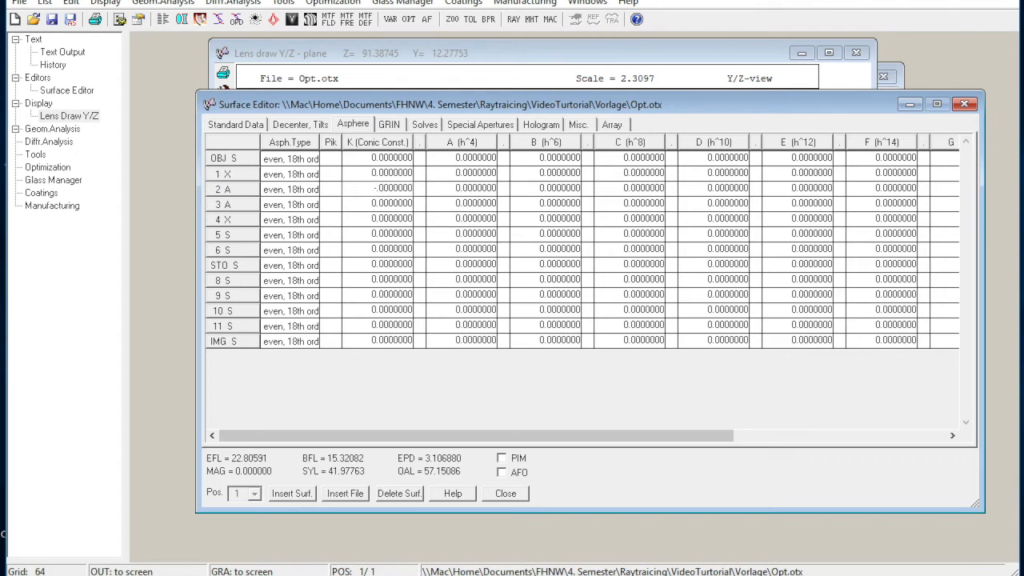
key("Return")
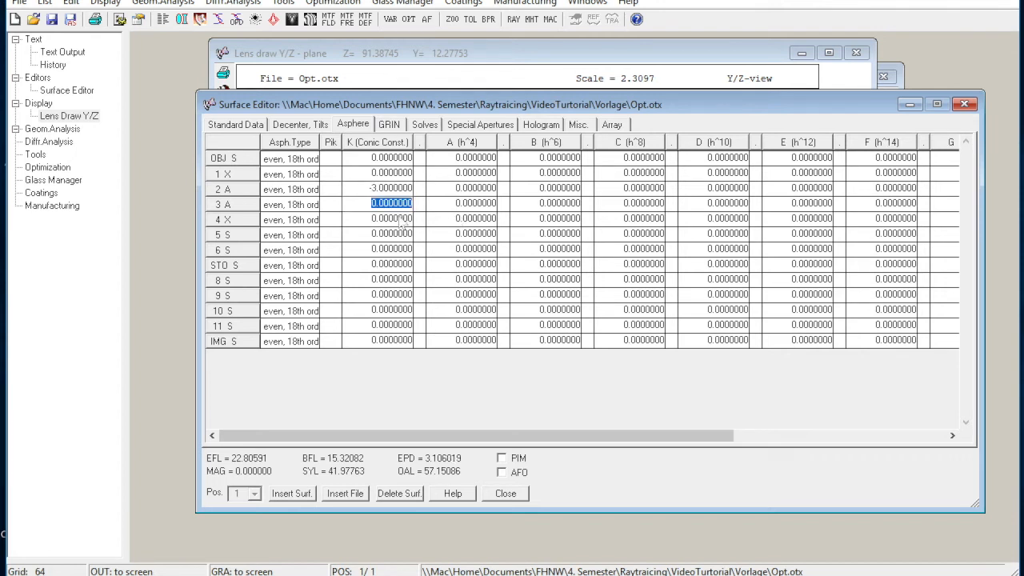
type("2")
key("Return")
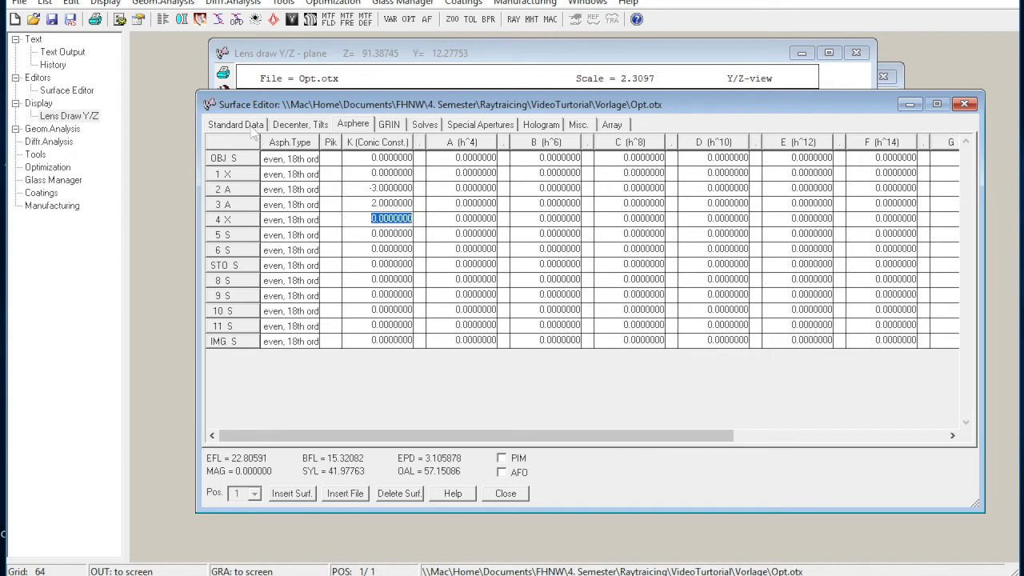
Remove CUY of surfaces 2 and 3 and THI of surface 2 as optimization variables, and make K of surface 2 variable.
left_click(390, 20)
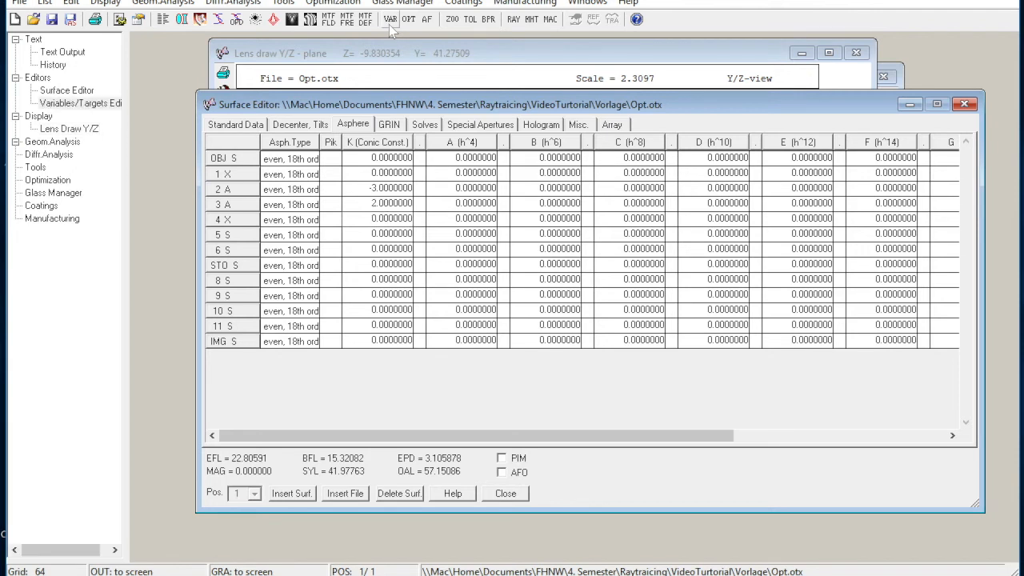
left_click(395, 239)
left_click(395, 254)
left_click(424, 238)
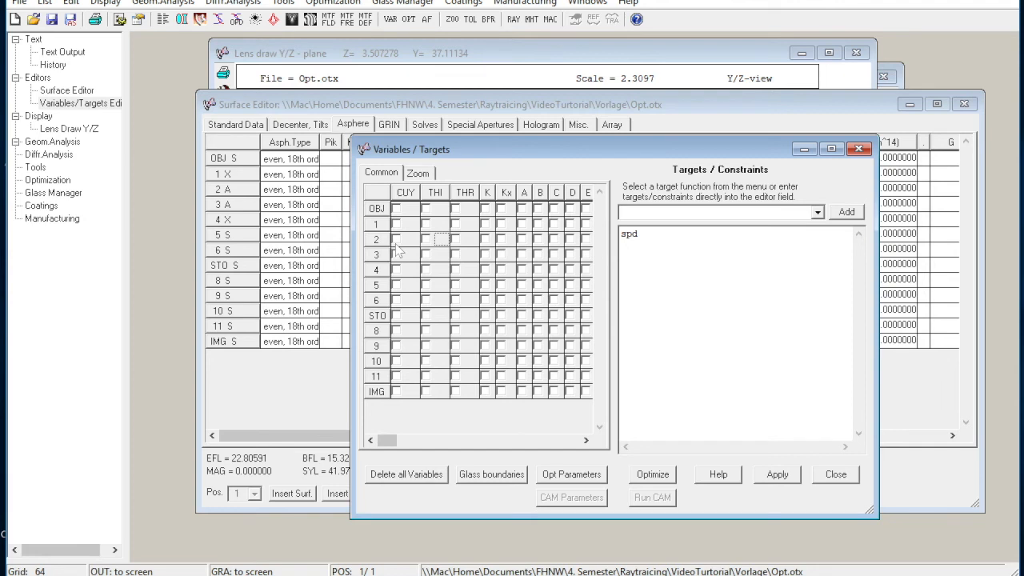
left_click(485, 238)
Apply the variable selection, run the optimization against the spd target and return to the Surface Editor.
left_click(777, 475)
left_click(651, 472)
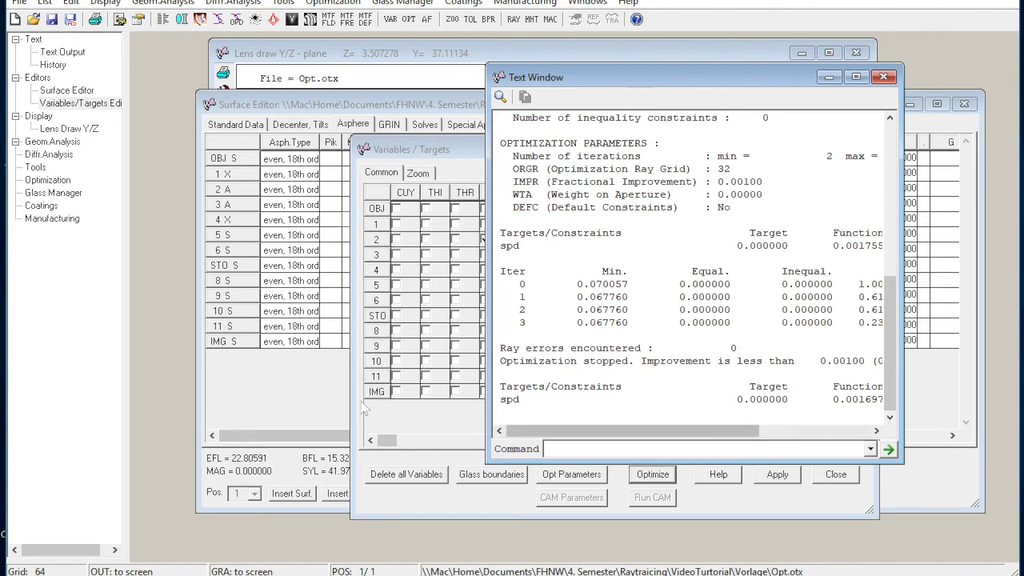
left_click(311, 419)
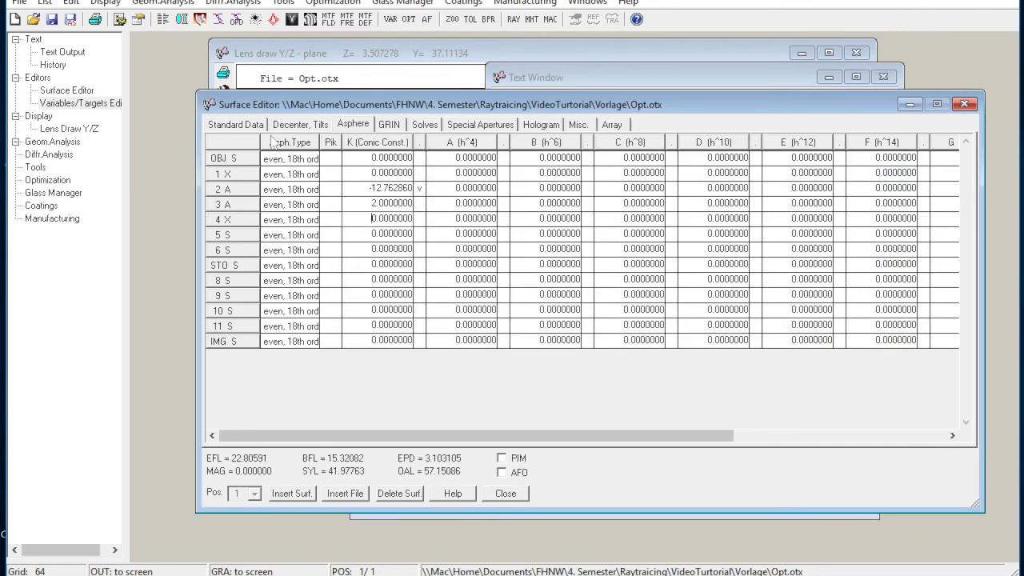
Check the radii in the standard surface data, examine the updated Y/Z lens drawing and return to the Surface Editor.
left_click(235, 124)
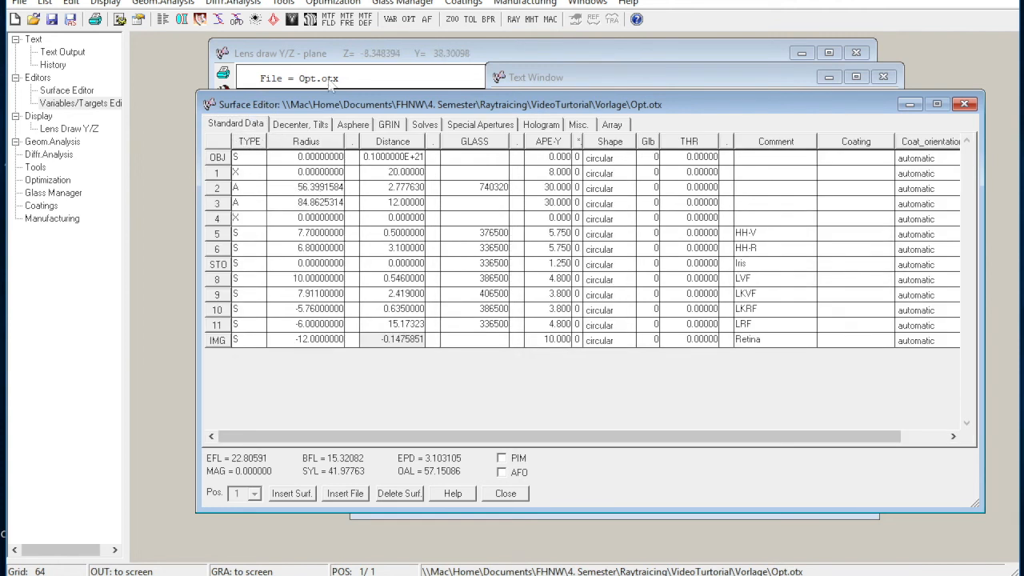
left_click(293, 190)
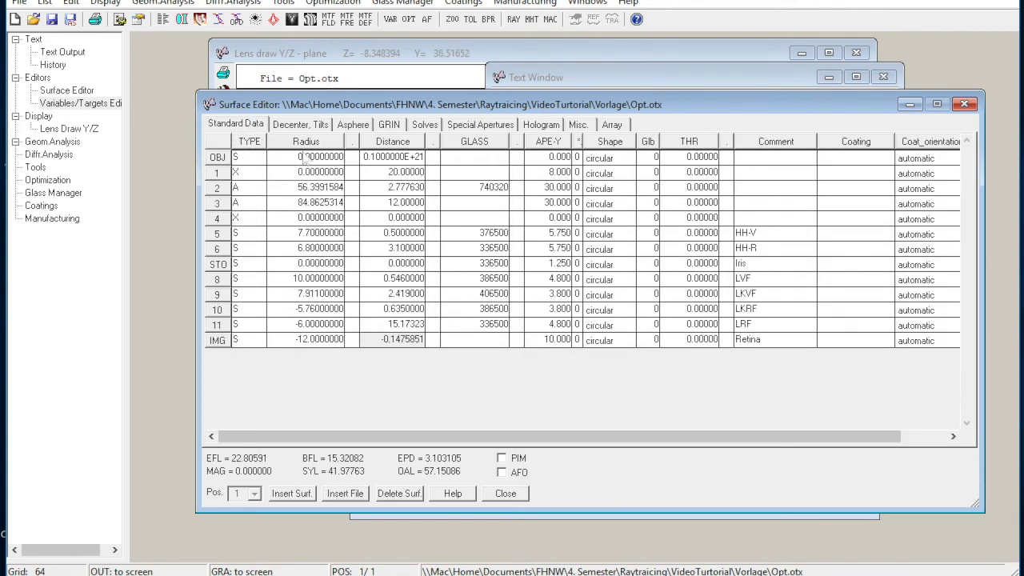
left_click(184, 20)
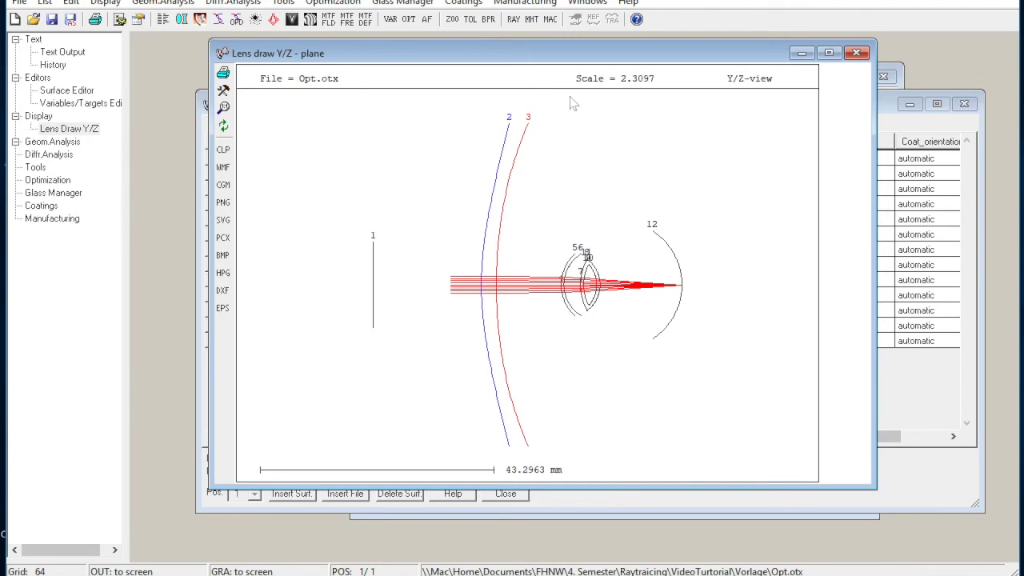
left_click(906, 374)
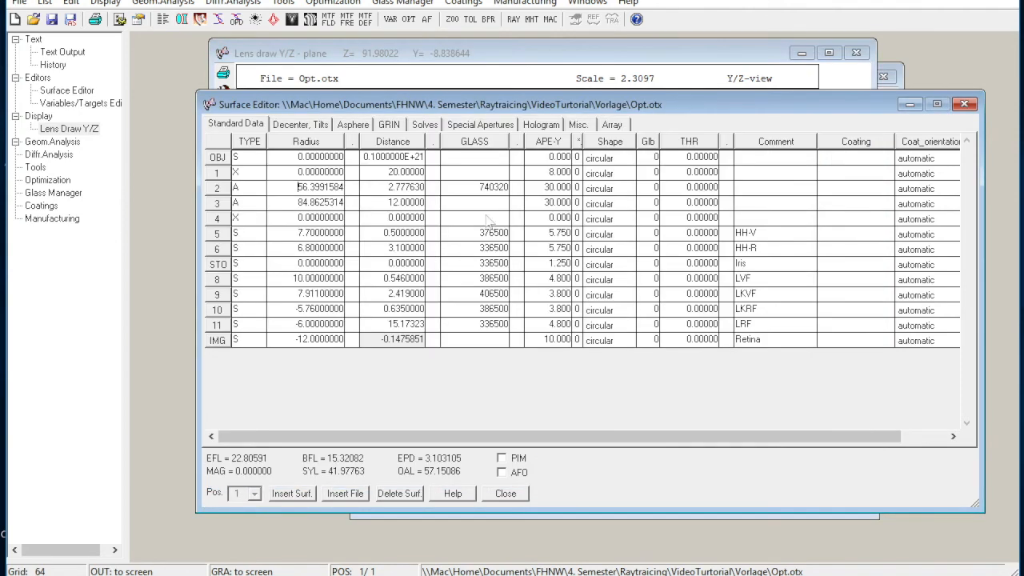
Make the conic constant K of surface 3 the only optimization variable in place of surface 2's and apply the selection.
left_click(352, 125)
left_click(395, 21)
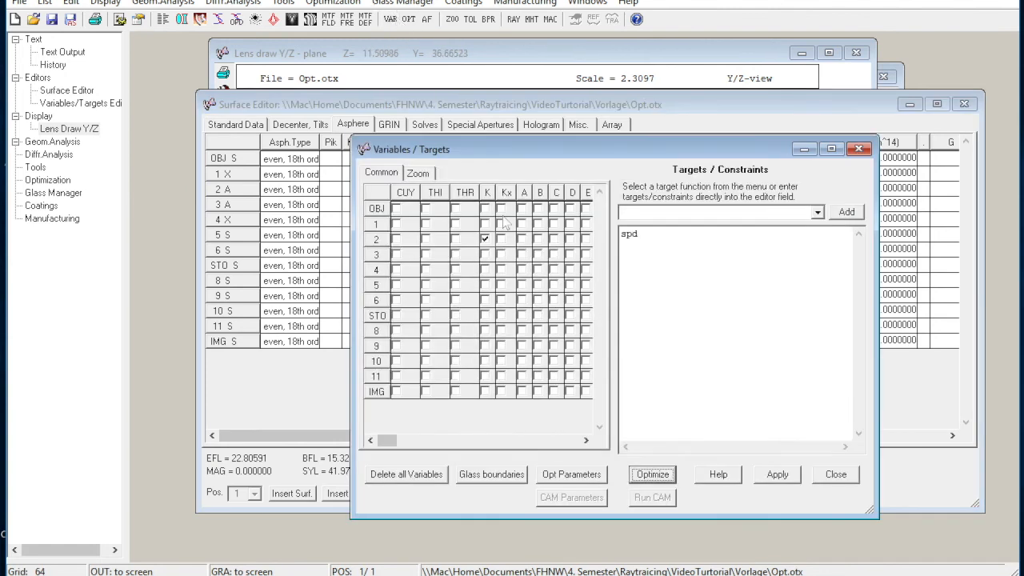
left_click(485, 253)
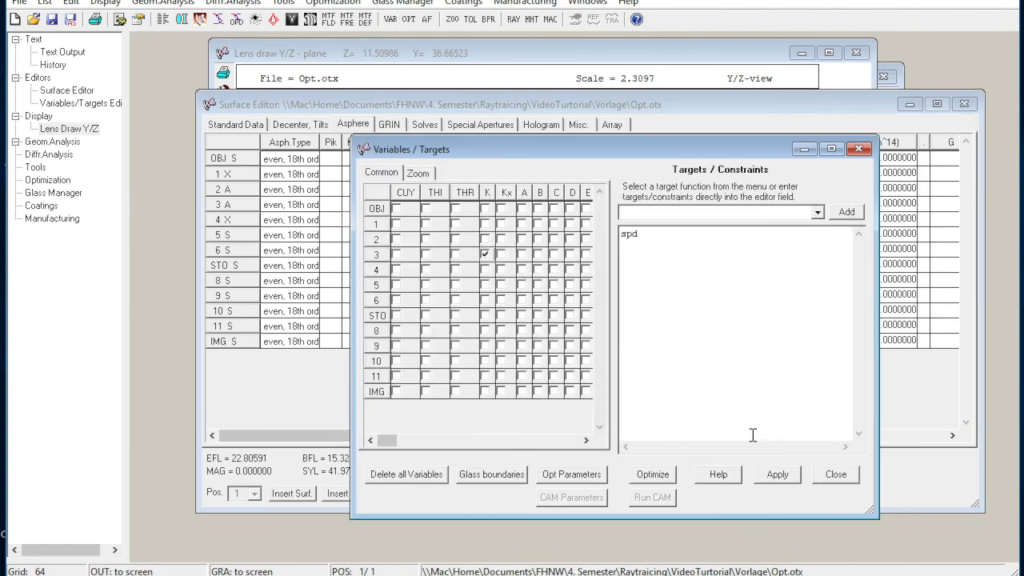
left_click(783, 477)
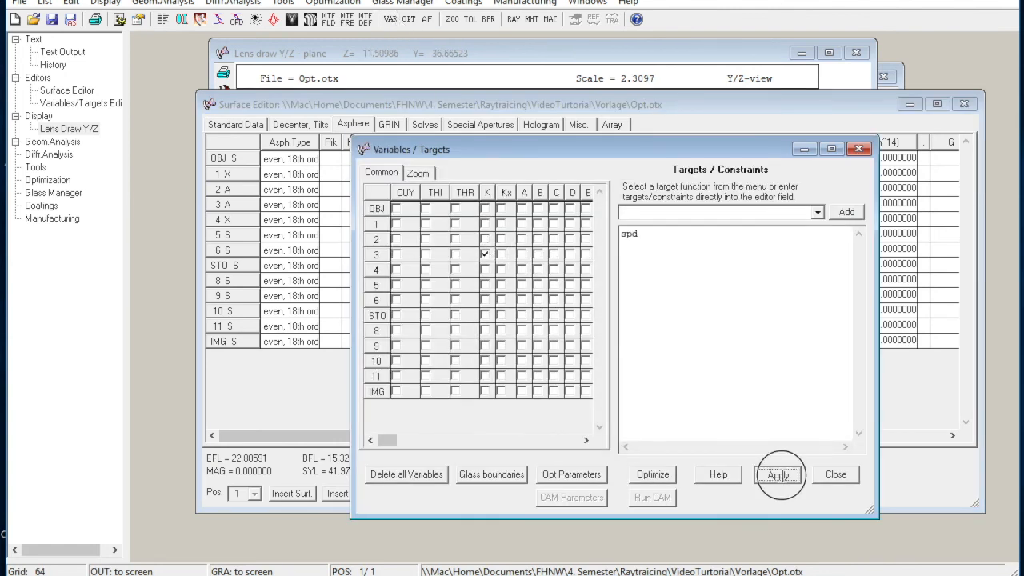
Run the optimization for surface 3's conic constant and close the Variables/Targets editor.
left_click(653, 478)
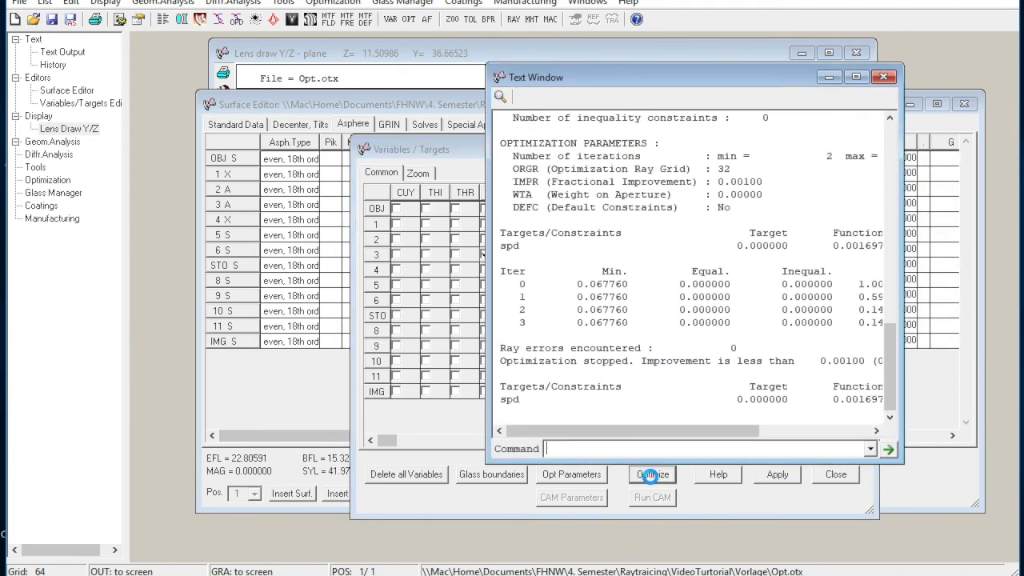
left_click(885, 78)
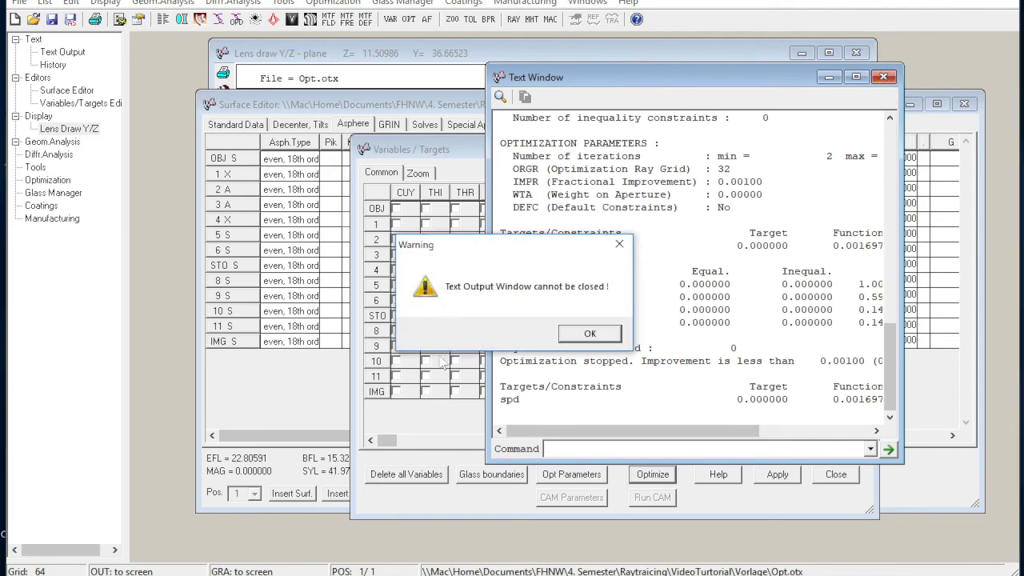
left_click(512, 393)
left_click(415, 415)
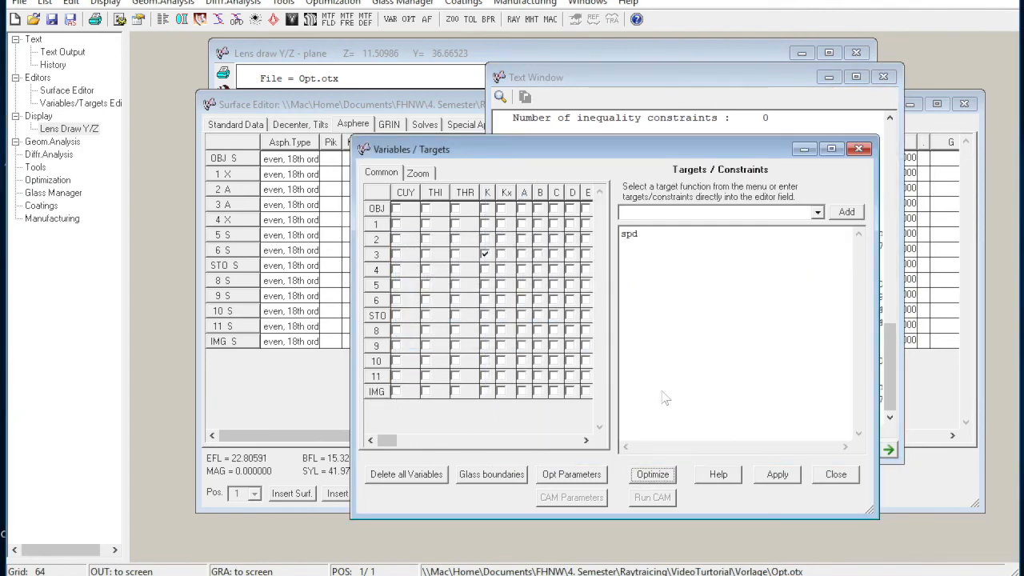
left_click(832, 478)
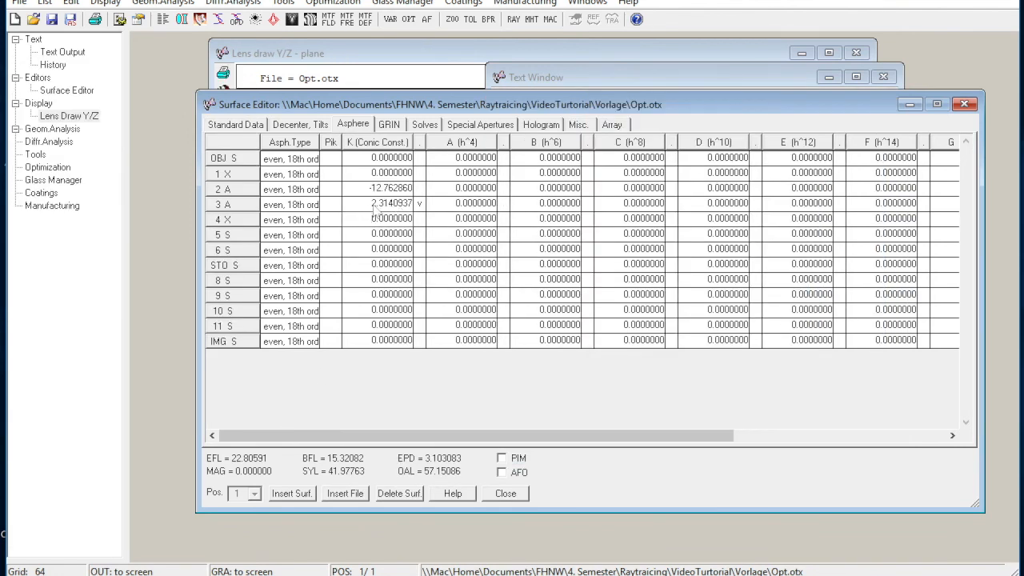
Check the standard surface data and the Y/Z lens drawing, then view the spot diagram of the aspheric system and close it.
left_click(240, 125)
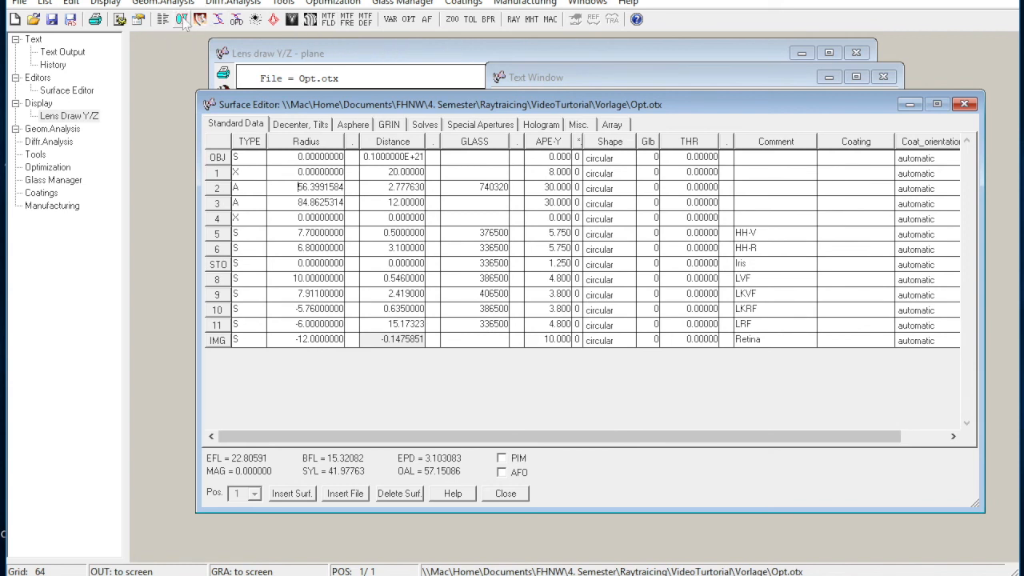
left_click(336, 55)
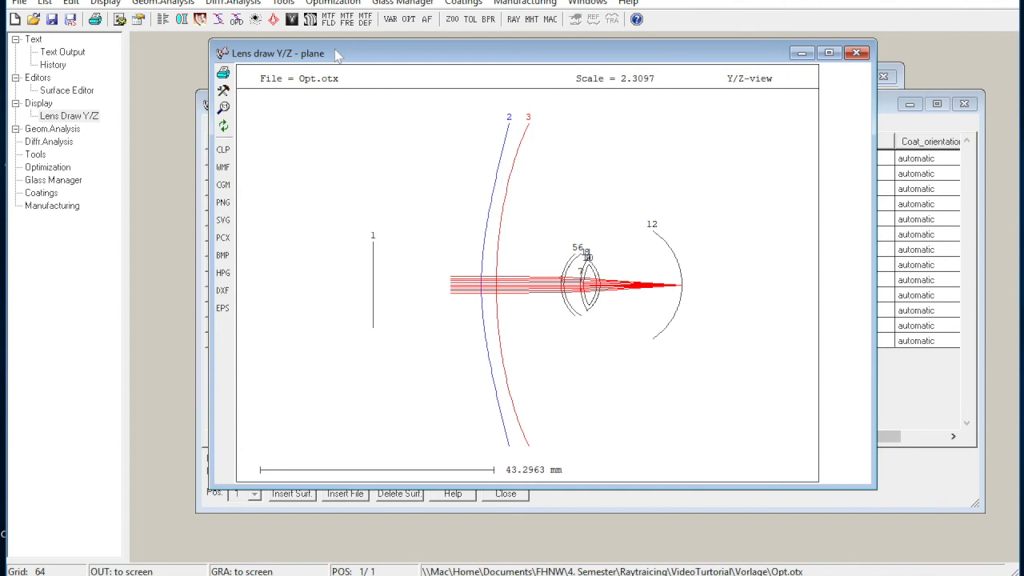
left_click(256, 21)
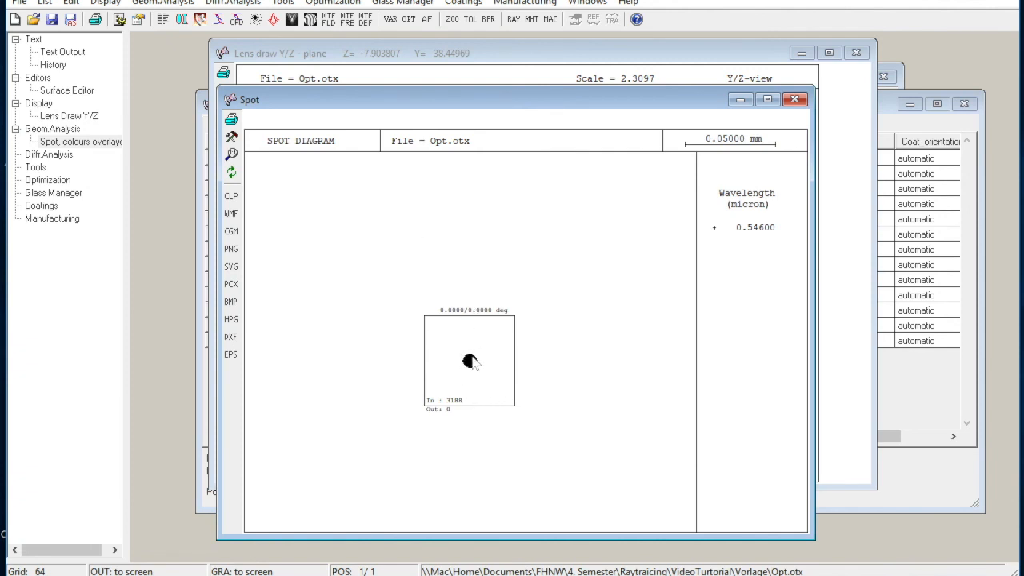
left_click(794, 99)
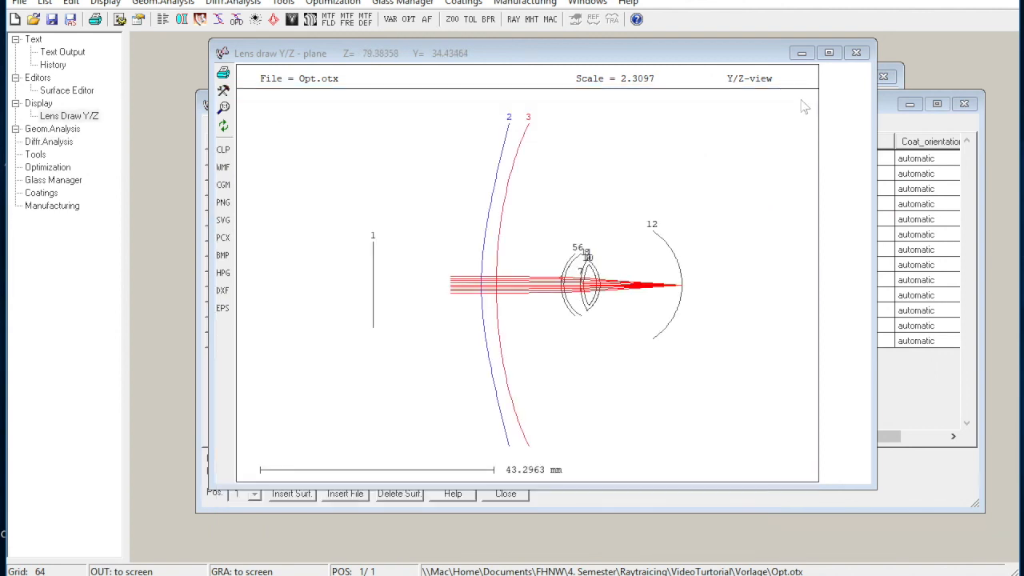